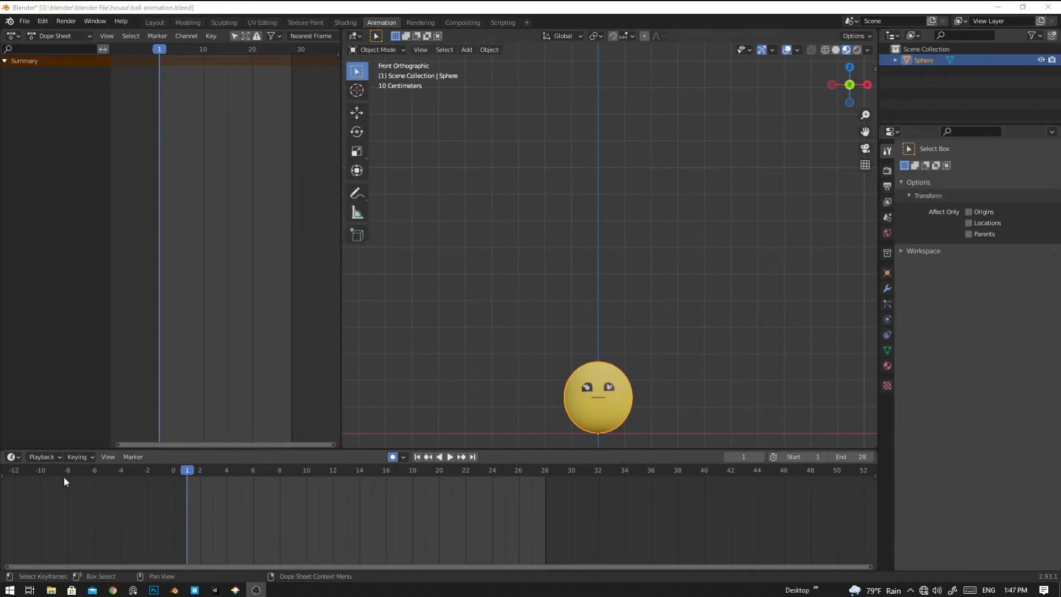
Set the active keying set to Location & Scale and restrict auto-keying to Only Active Keying Set
left_click(81, 456)
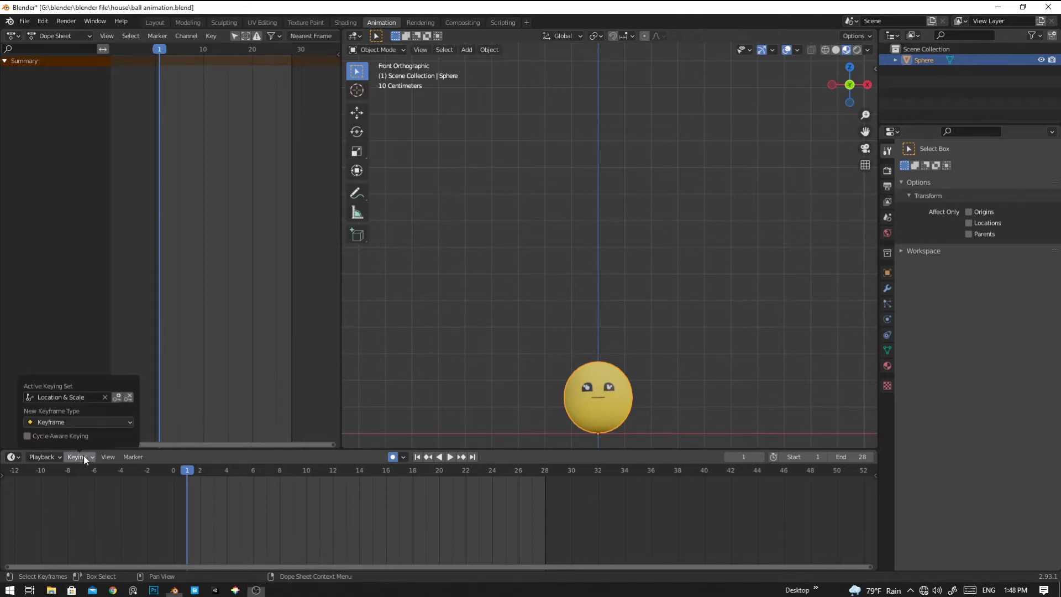
left_click(74, 415)
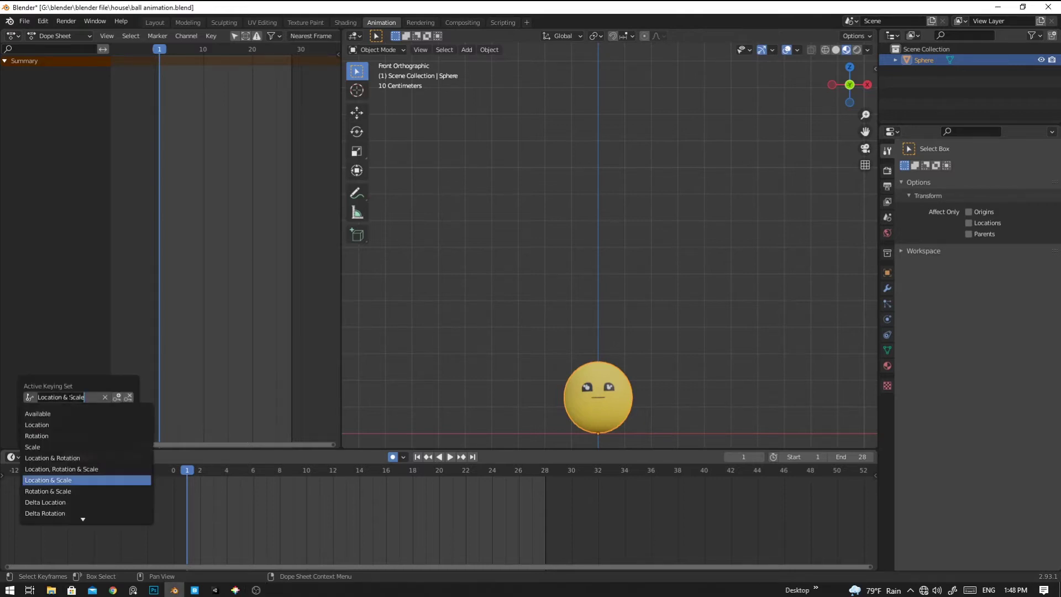
left_click(67, 480)
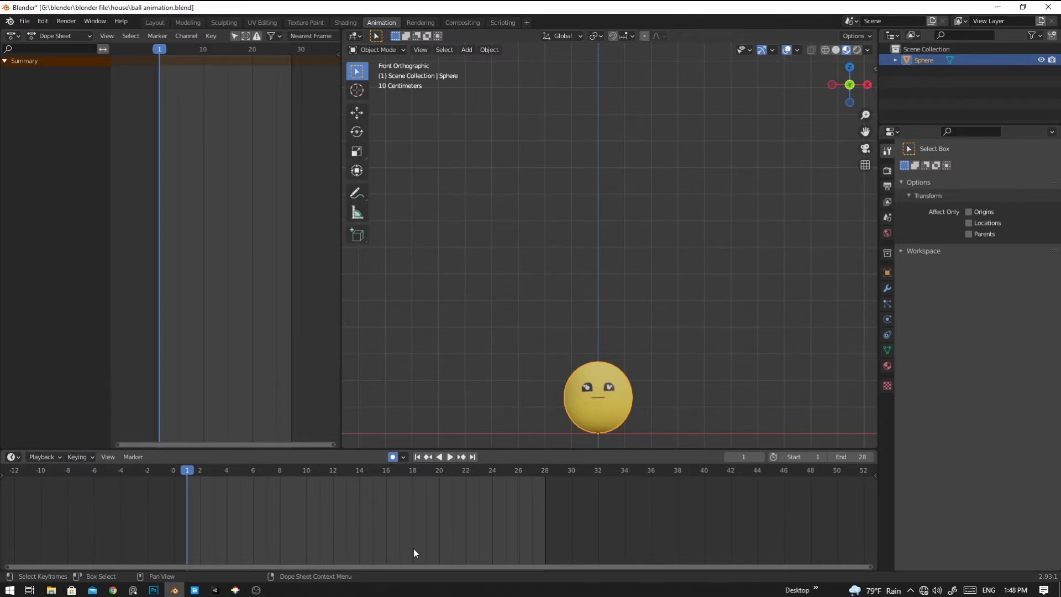
left_click(403, 456)
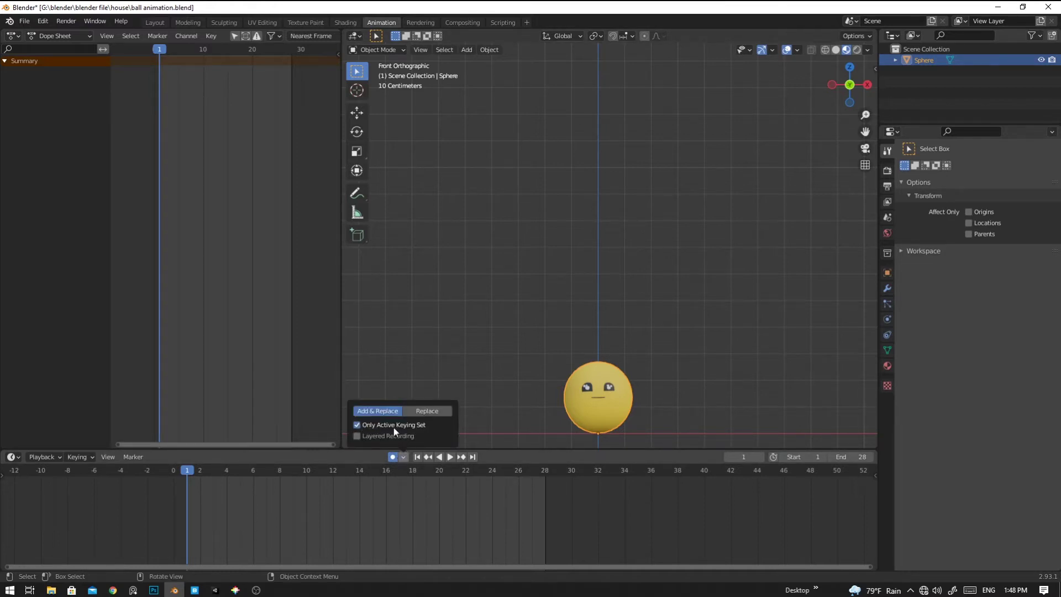
At frame 28, raise the sphere high above the ground with the Move tool so auto-key records it
left_click(506, 409)
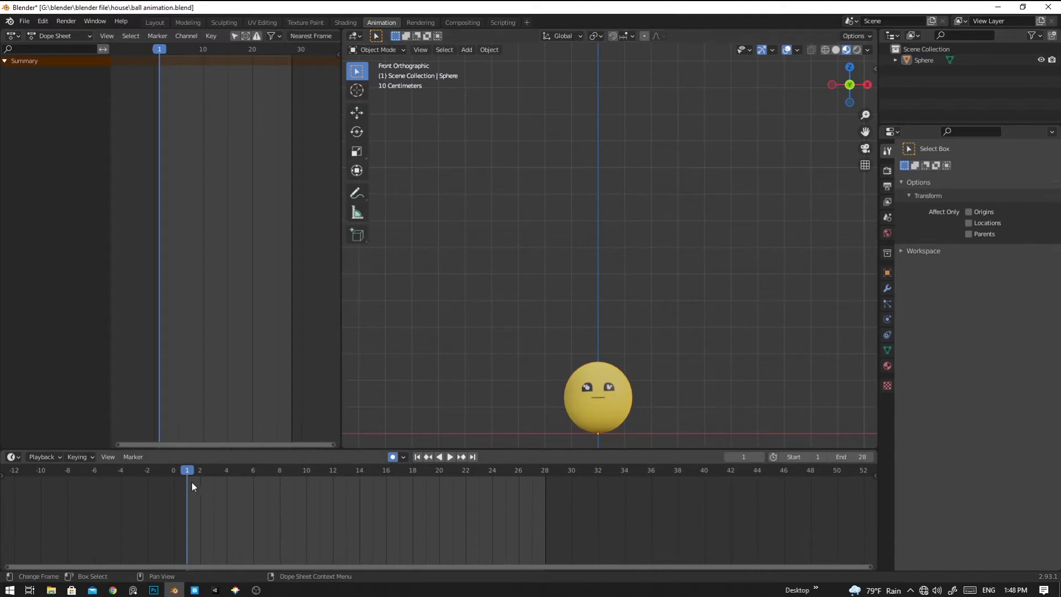
key("space")
key("space")
left_click_drag(187, 473, 547, 485)
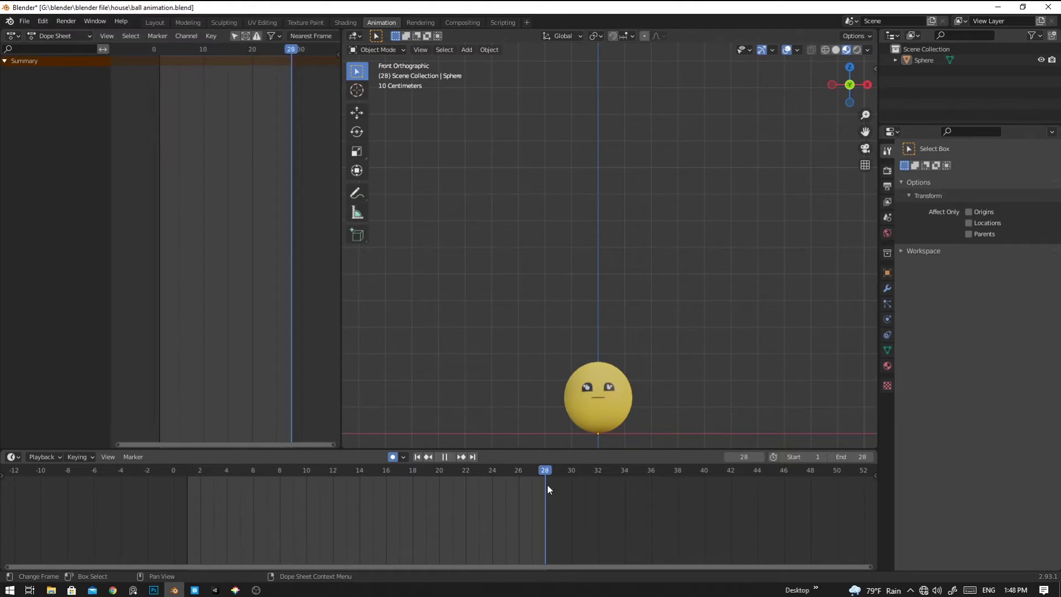
left_click(611, 403)
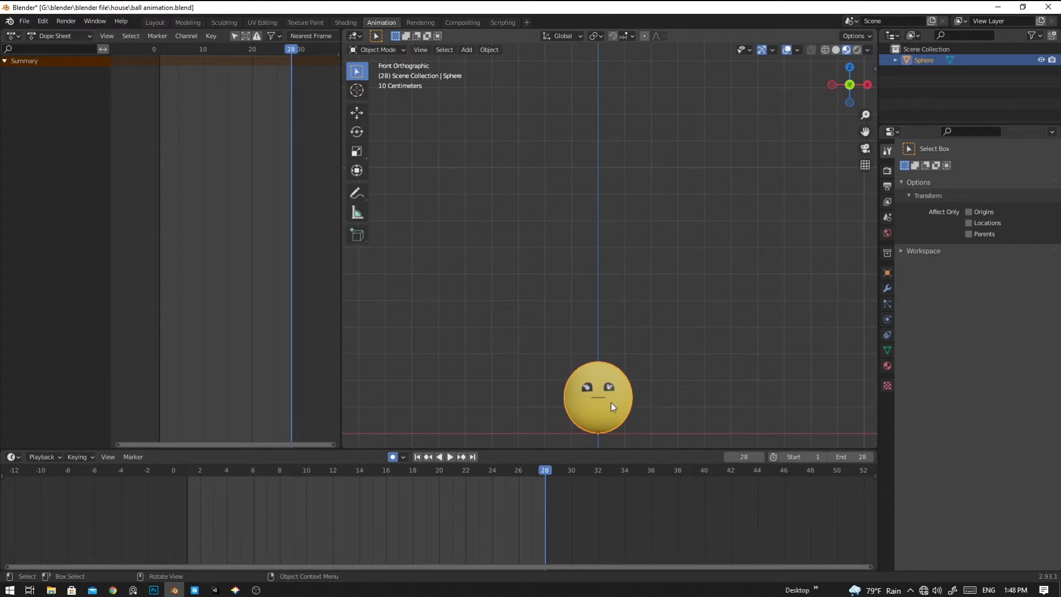
left_click(357, 118)
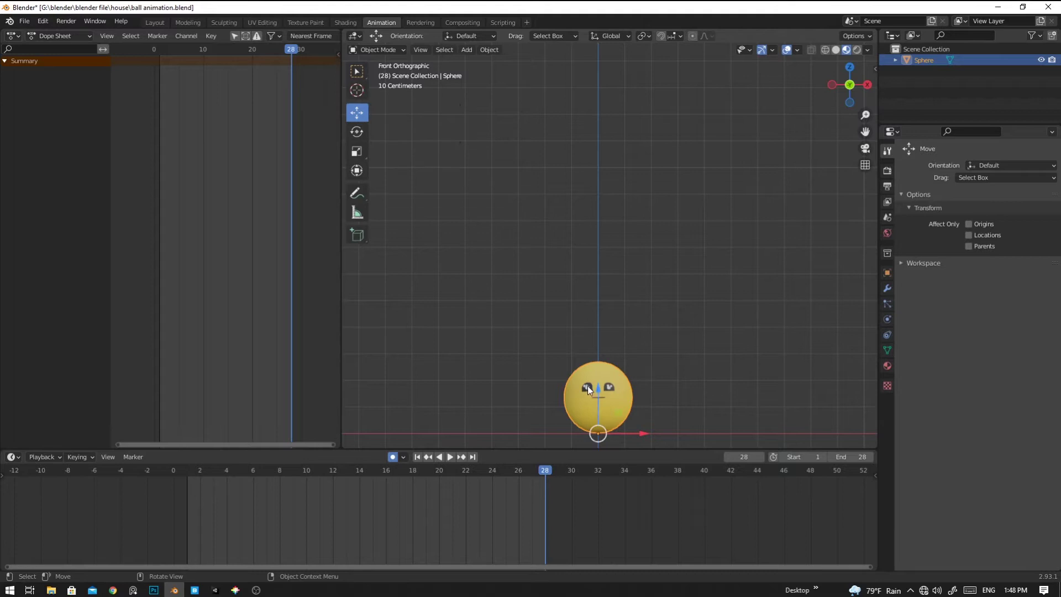
left_click_drag(595, 389, 588, 137)
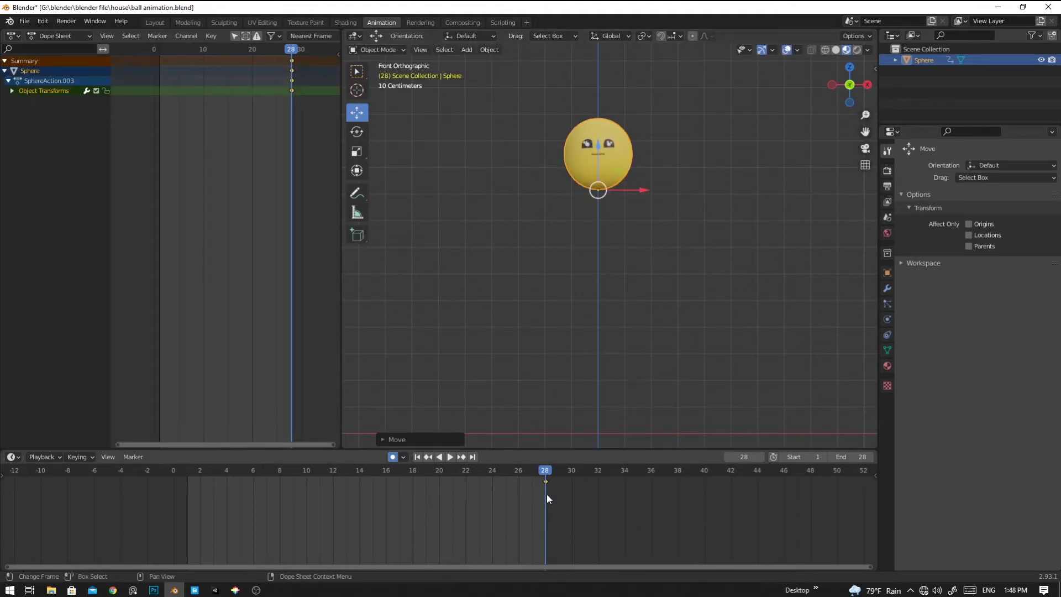
mouse_move(546, 471)
left_mouse_down()
mouse_move(363, 478)
mouse_move(547, 485)
left_mouse_up()
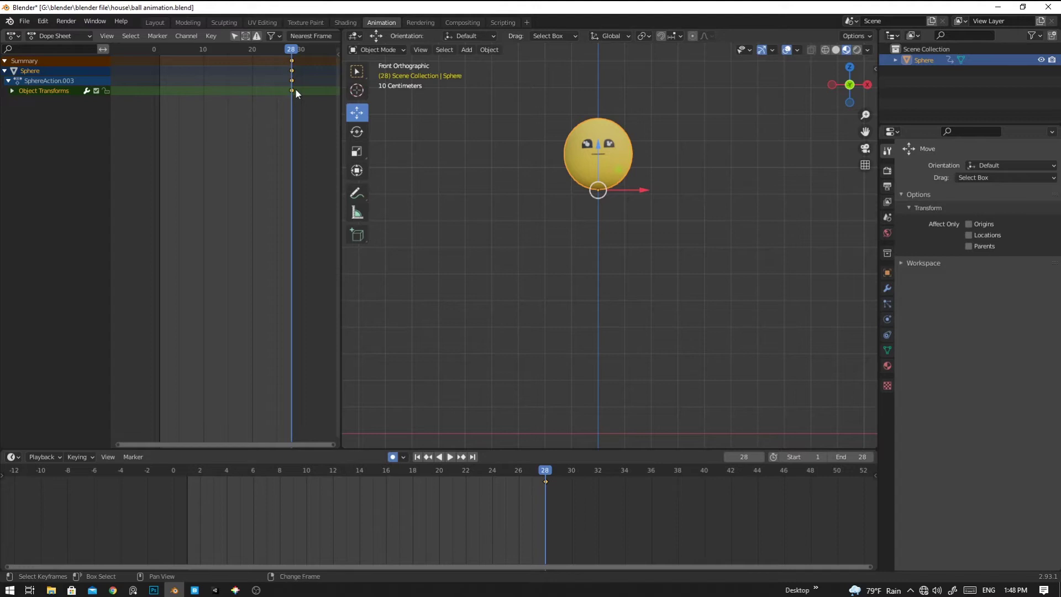
Duplicate the frame-28 raised-ball keyframes and place the copies at frame 1
key("shift+d")
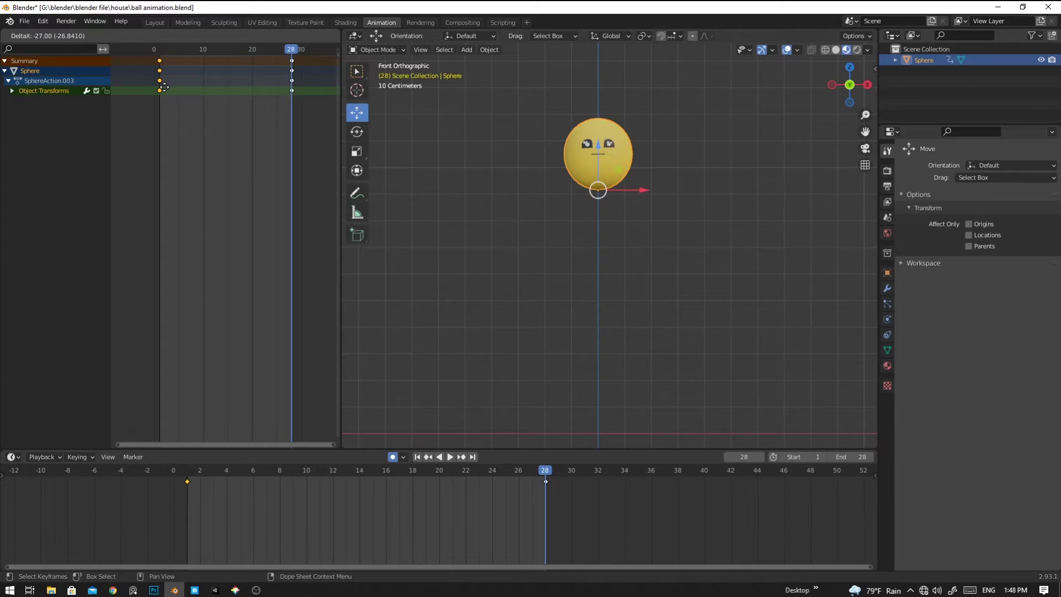
left_click(164, 87)
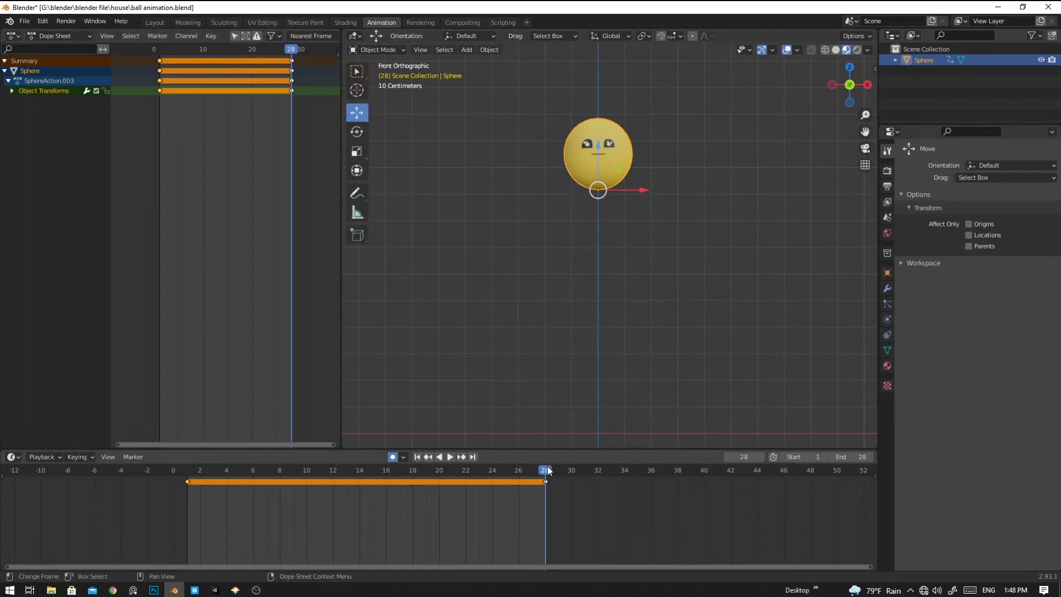
left_click_drag(546, 467, 363, 496)
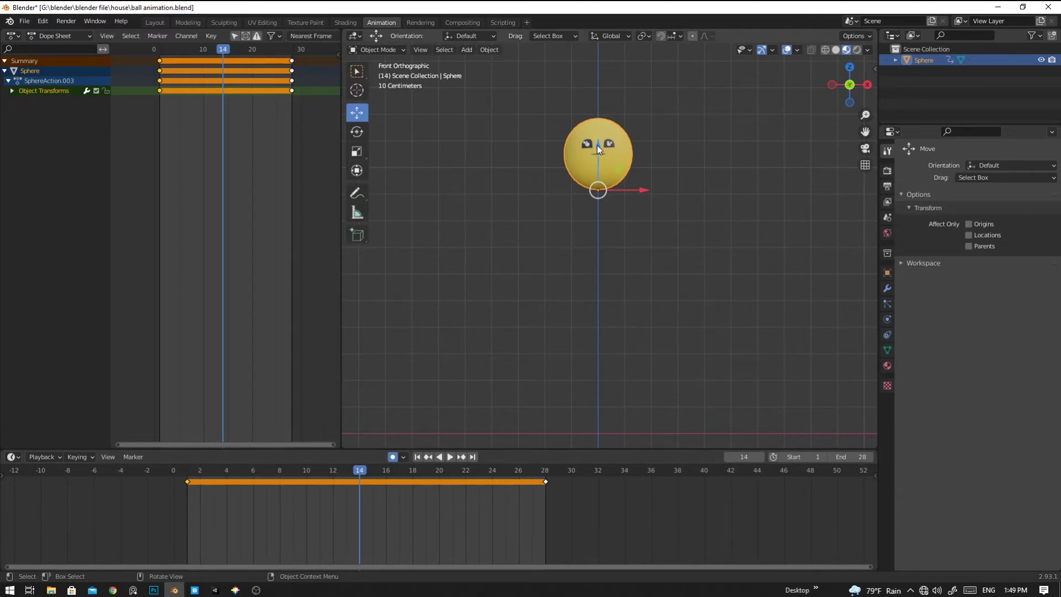
At frame 14, lower the ball along Z until it rests on the ground
left_click_drag(597, 145, 629, 390)
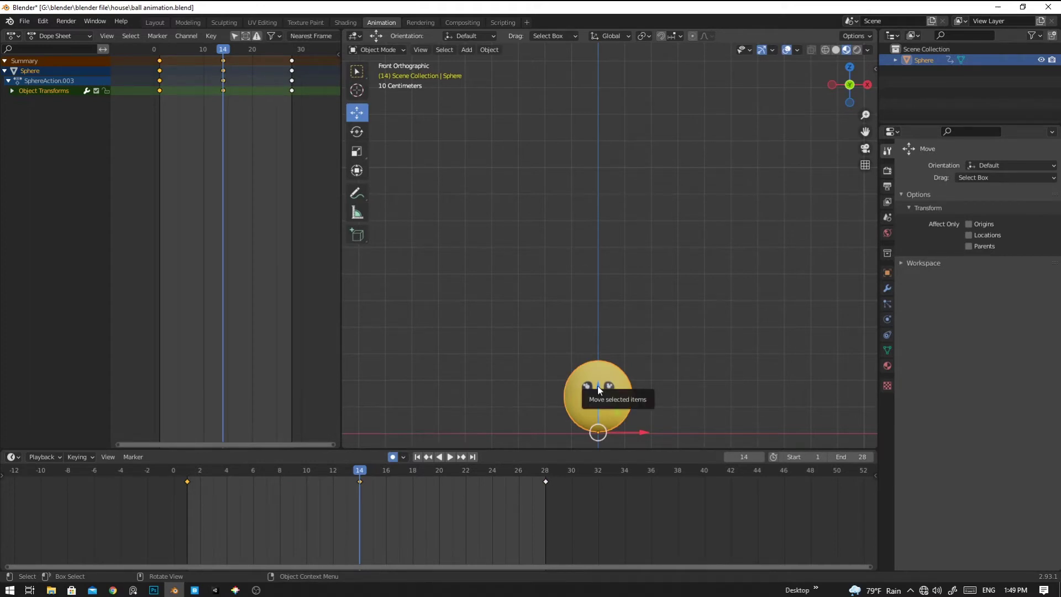
left_click_drag(598, 385, 598, 387)
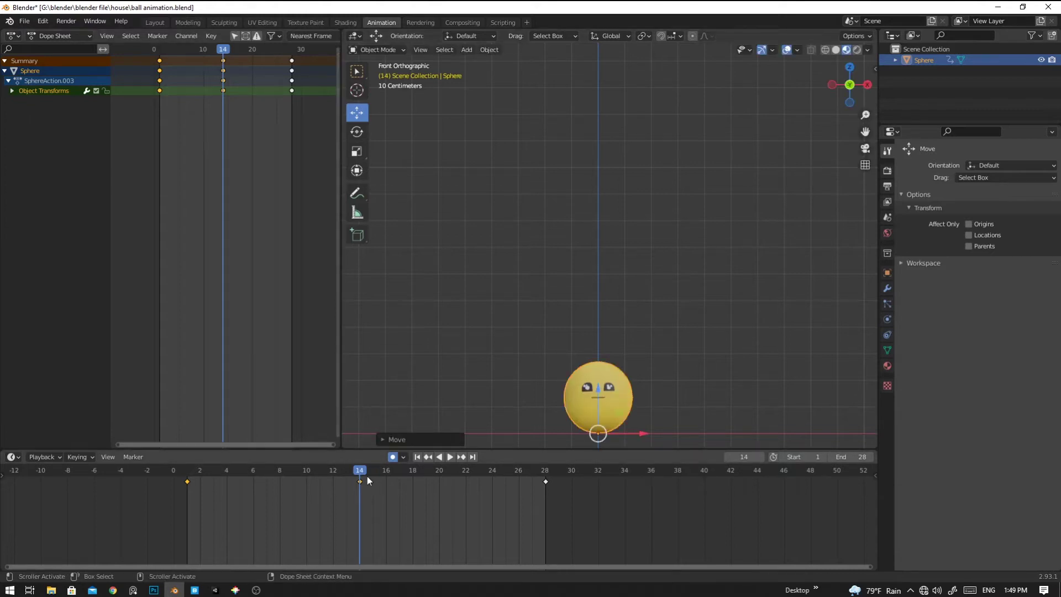
key("shift+ctrl+space")
Replay the bounce from frame 1 and step through frames to check the motion
left_click_drag(336, 469, 186, 469)
left_click(418, 457)
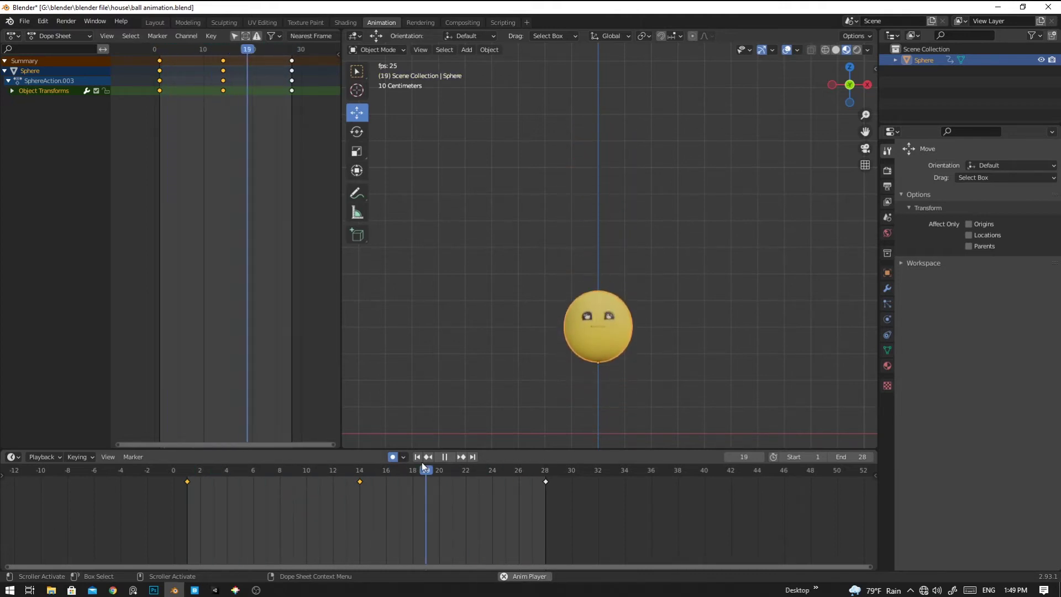
key("space")
key("space")
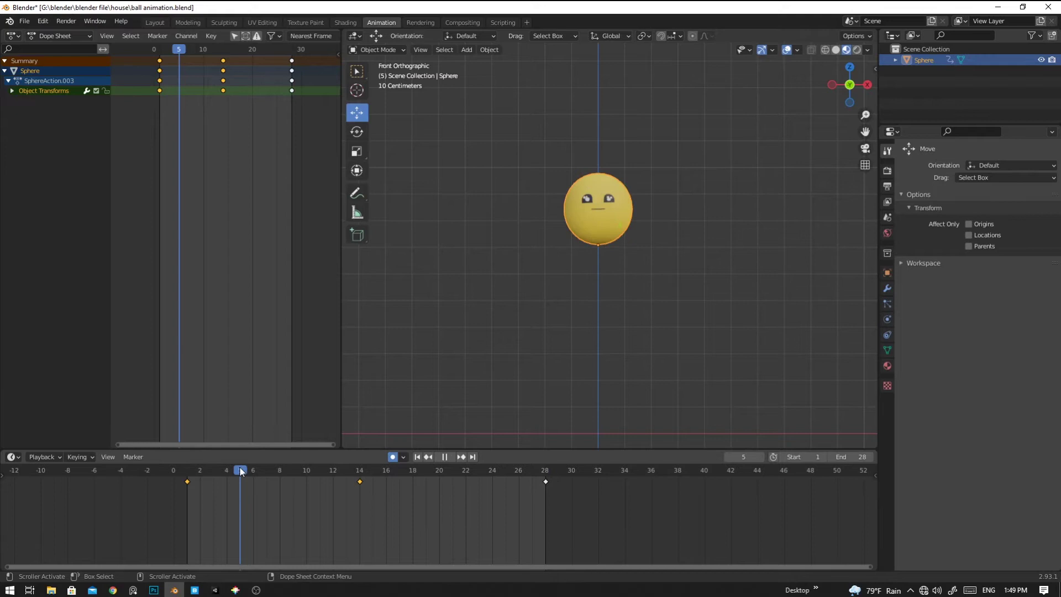
left_click_drag(364, 479, 543, 502)
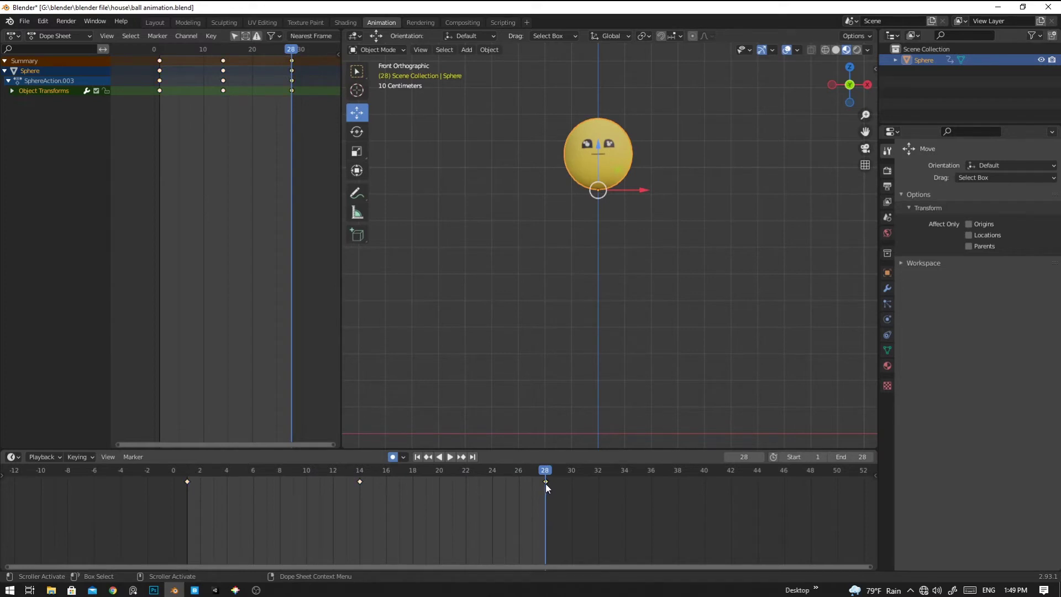
left_click(546, 482)
At frame 14, squash the ball vertically with the Scale tool along Z
key("Down")
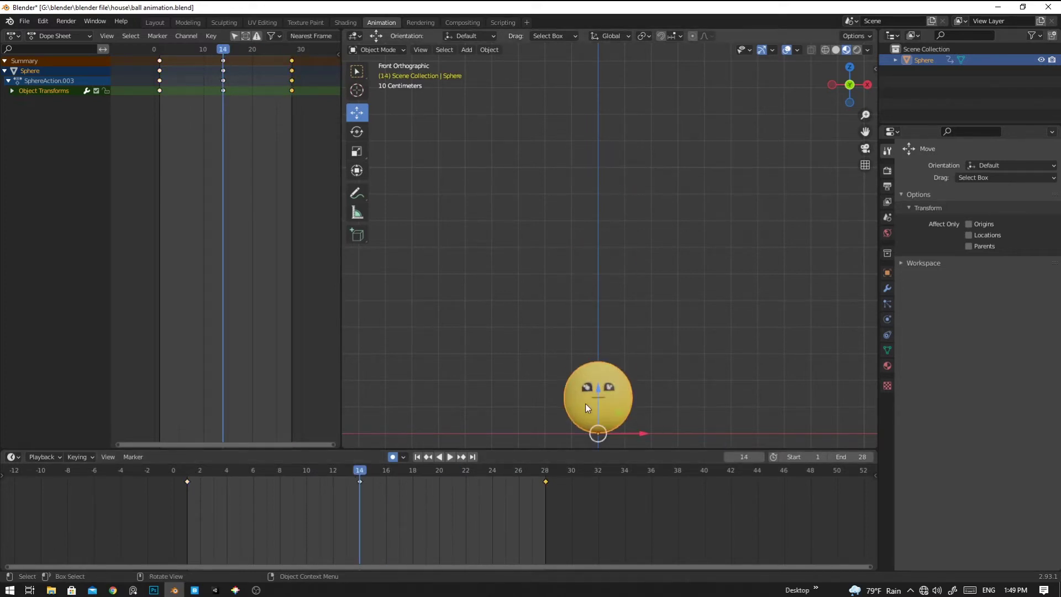
left_click(357, 151)
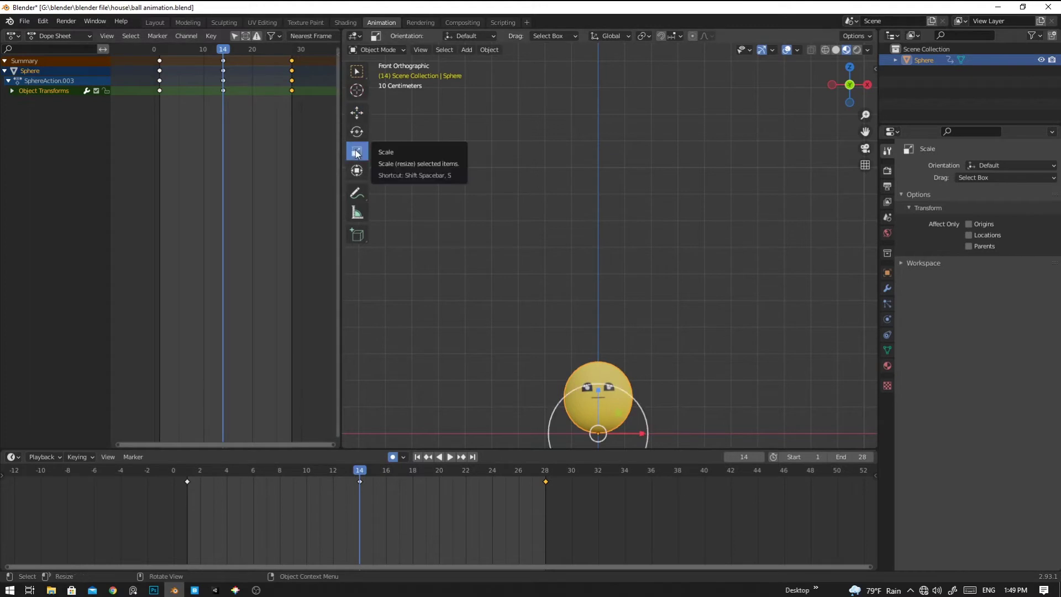
left_click_drag(598, 390, 600, 413)
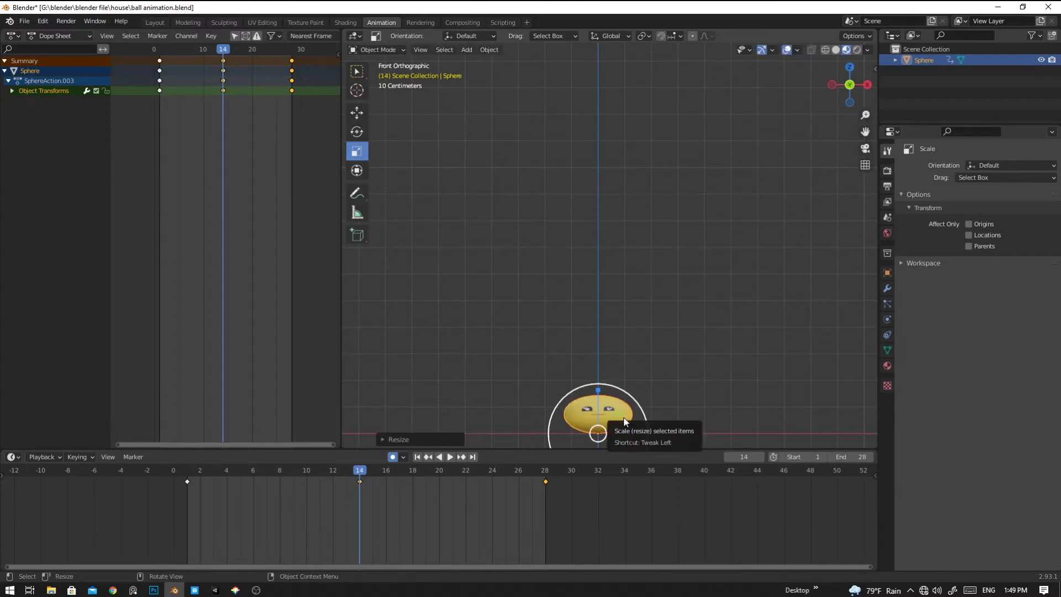
In top view, stretch the ball wider along X and Y, then return to front view
key("KP_7")
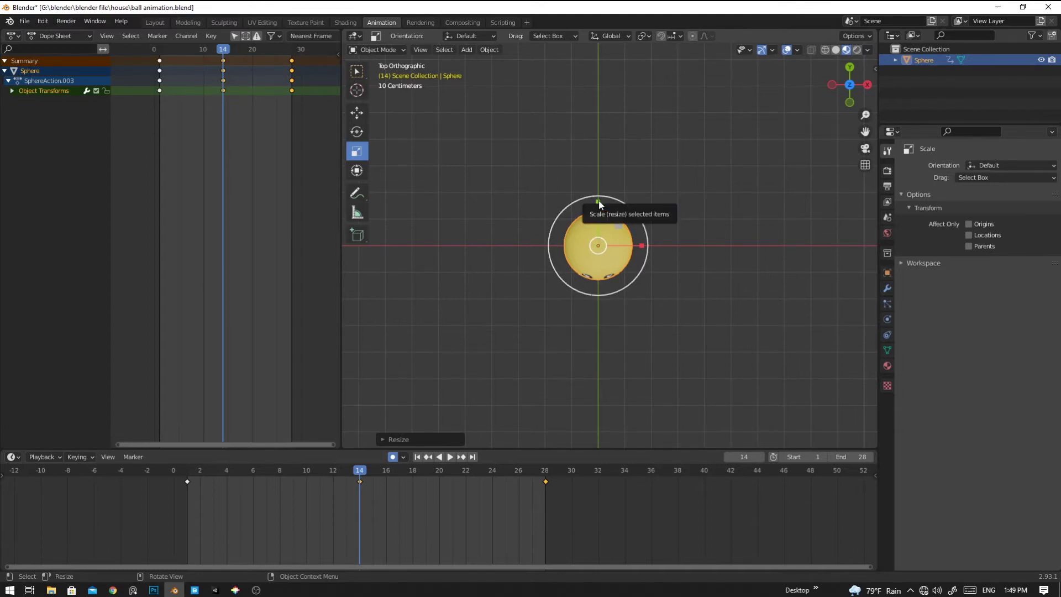
left_click_drag(599, 200, 596, 184)
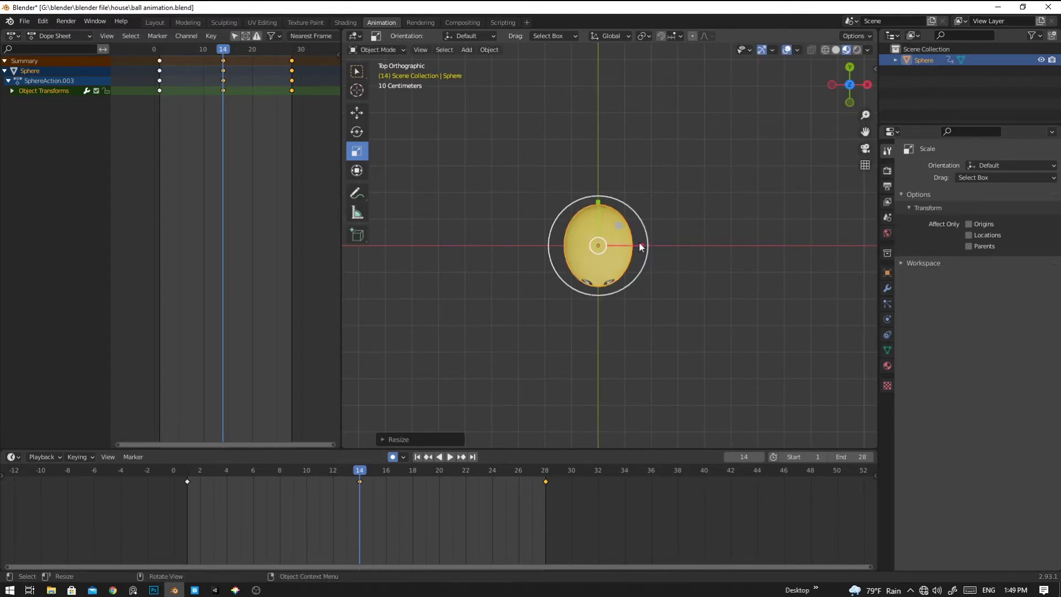
left_click_drag(640, 242, 649, 242)
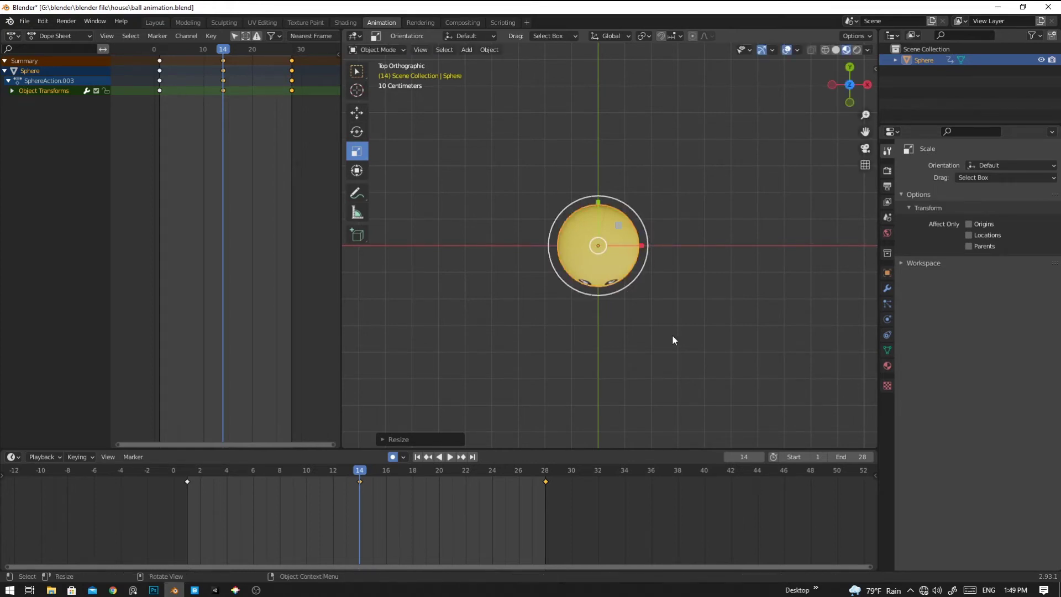
key("KP_1")
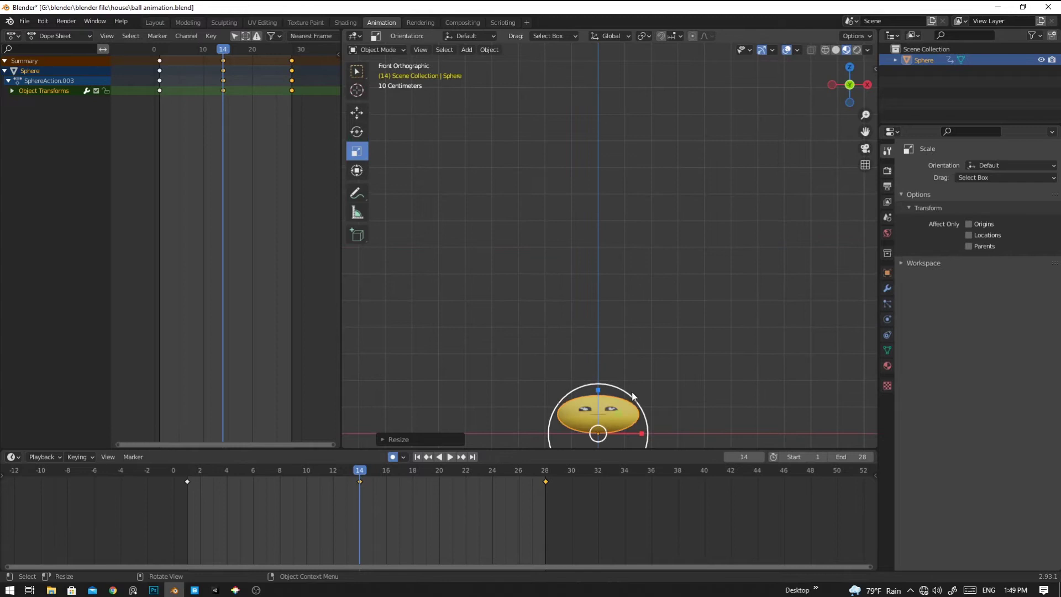
middle_click_drag(643, 419, 642, 350, "shift")
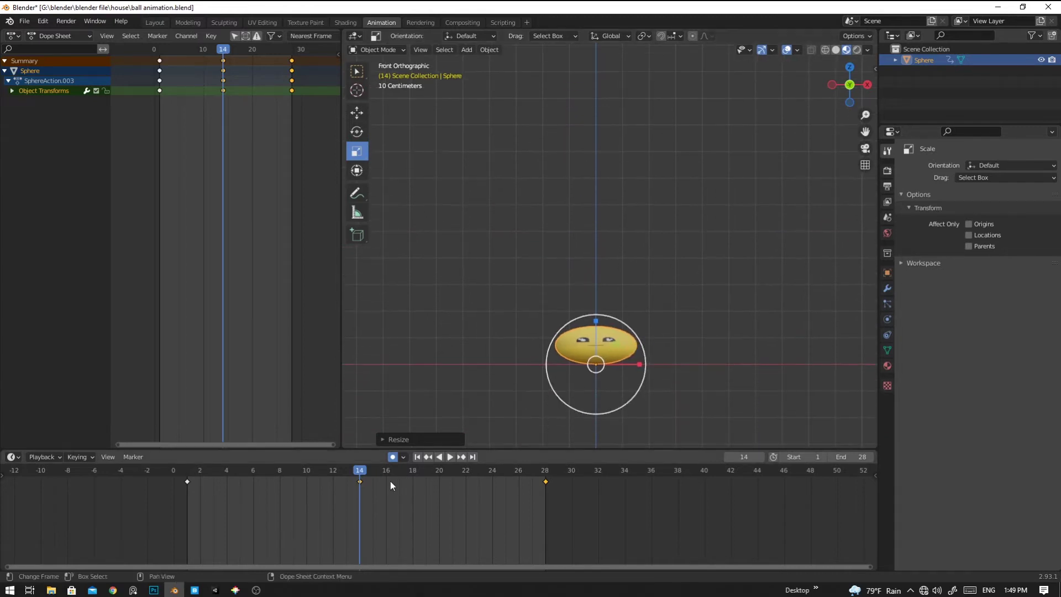
Review the squash, then clear the ball's scale with Alt+S at frame 8
key("space")
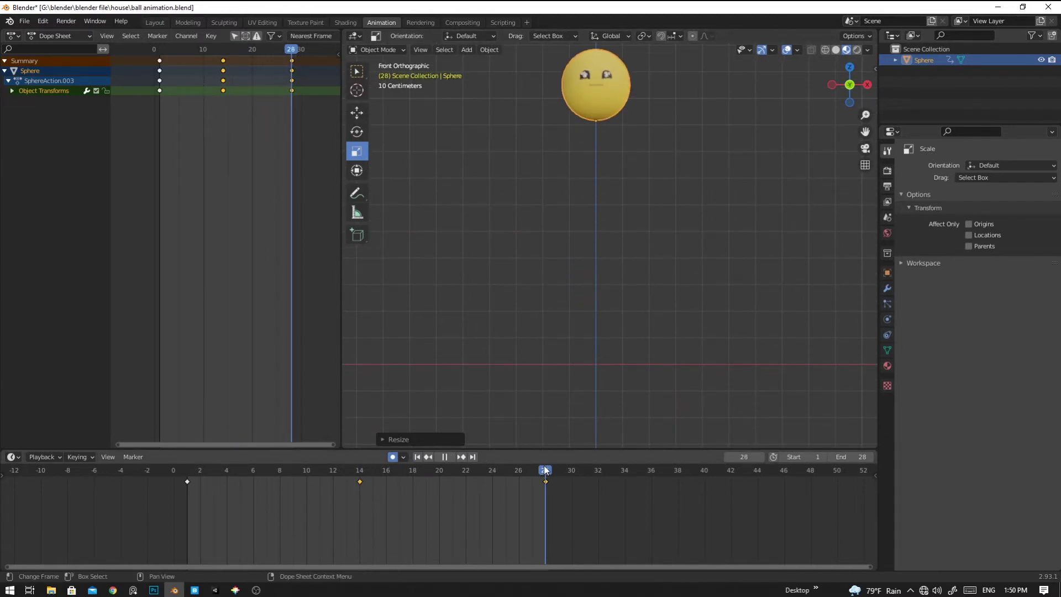
left_click_drag(477, 470, 284, 497)
key("space")
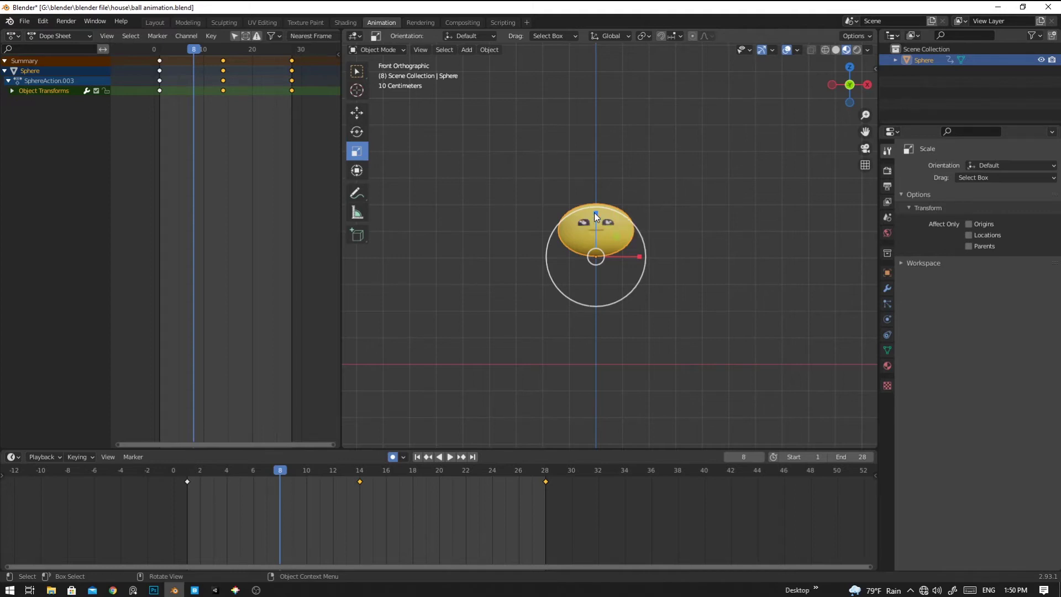
key("alt")
key("alt+s")
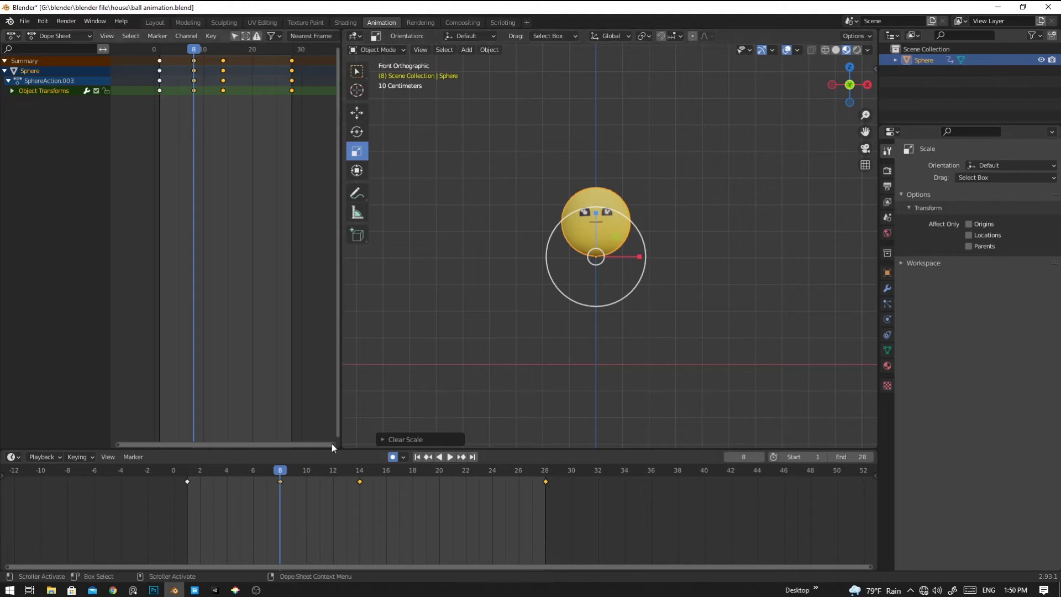
Clear the ball's scale back to round at frame 20 with Alt+S
key("space")
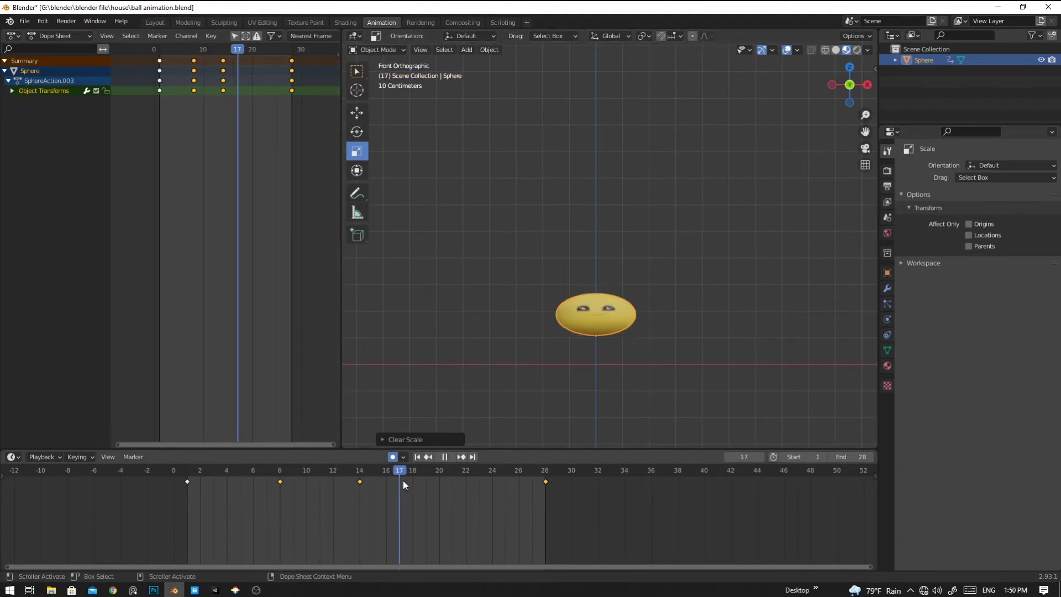
left_click(439, 485)
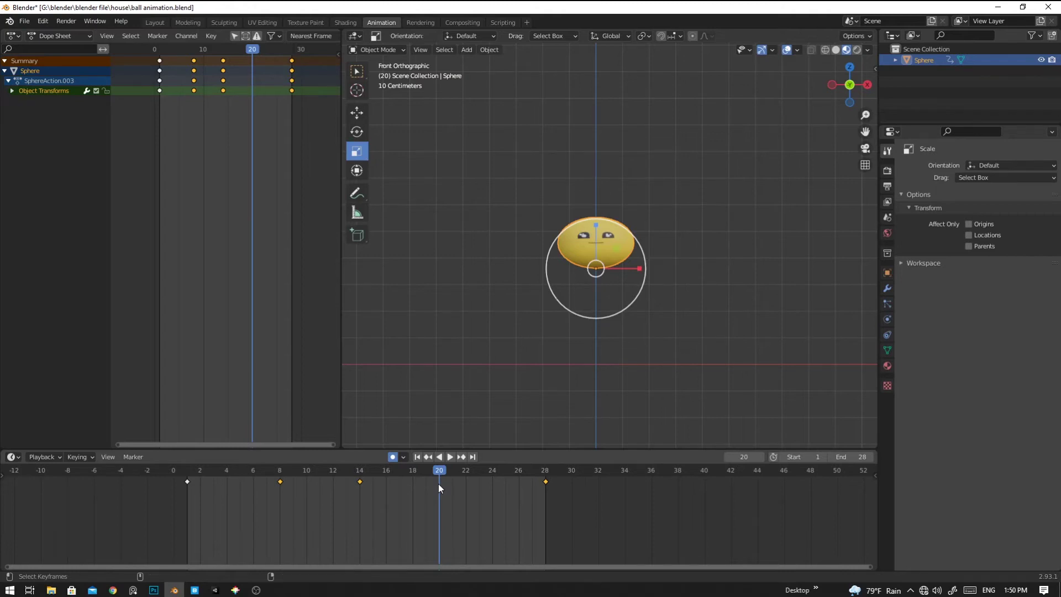
key("alt+s")
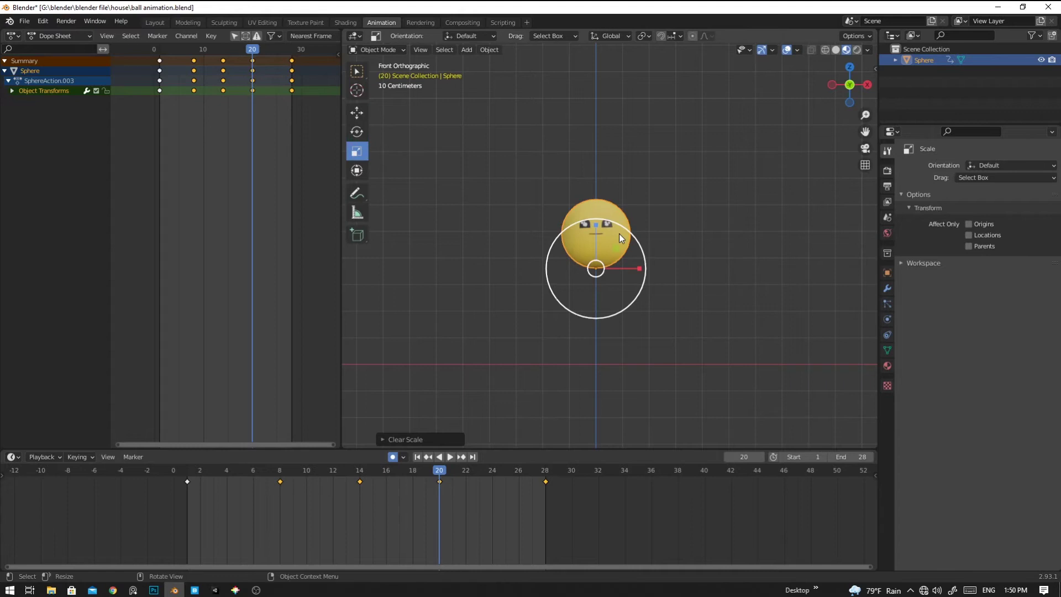
At frame 8, stretch the ball taller along Z
key("space")
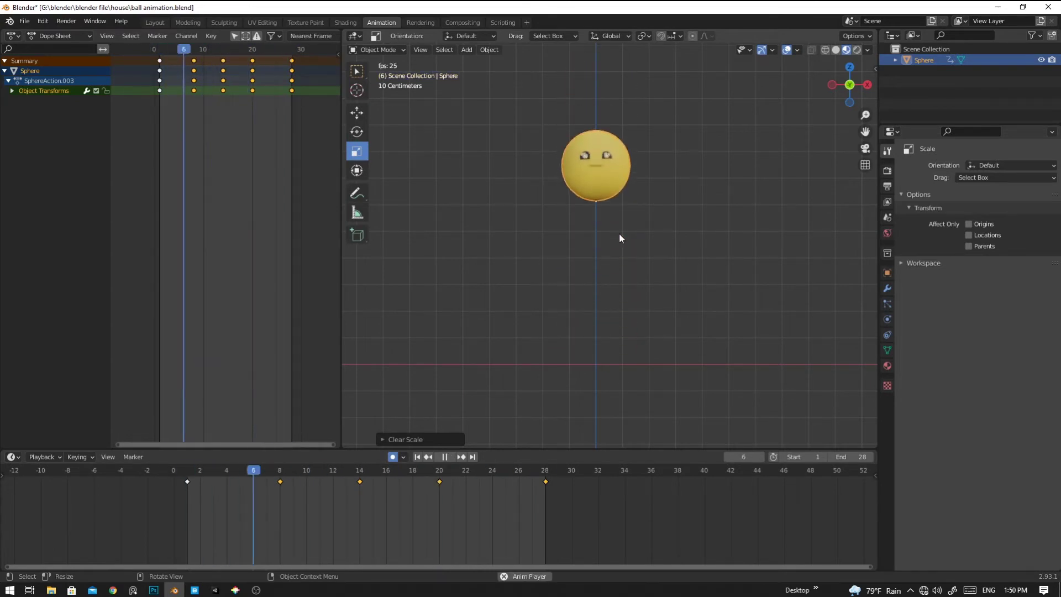
key("space")
left_click_drag(348, 467, 280, 467)
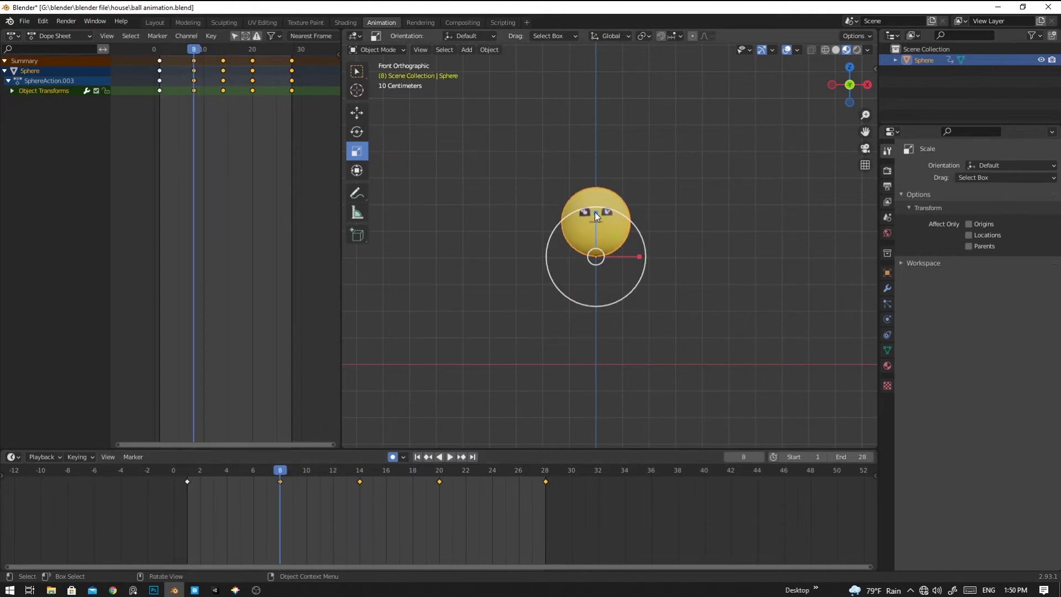
left_click_drag(594, 212, 594, 201)
left_click(287, 481)
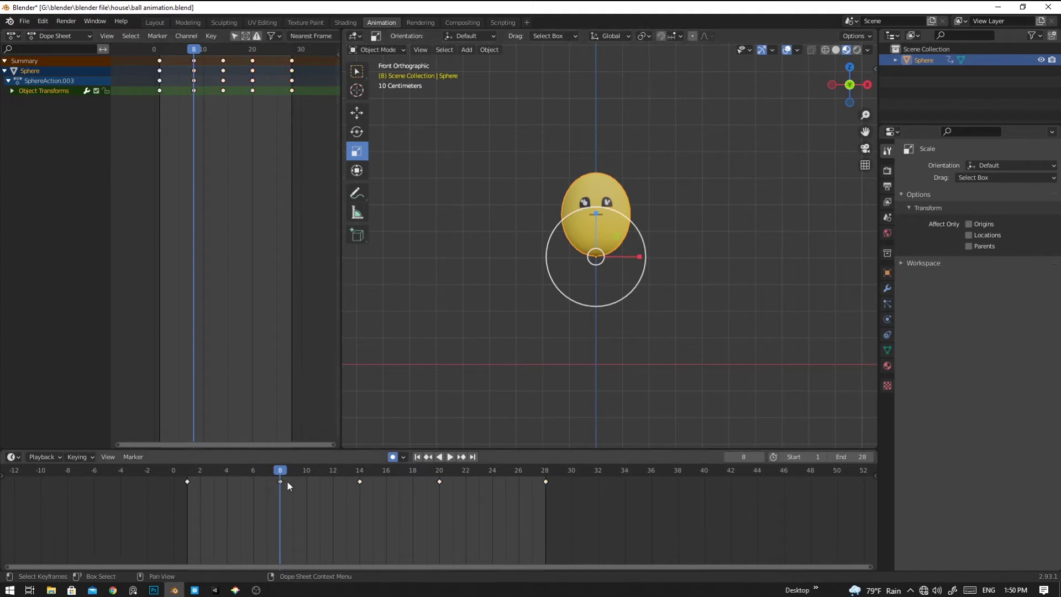
Duplicate the frame-8 stretch key to frame 20 and play back to review the poses
key("ctrl")
key("shift+d")
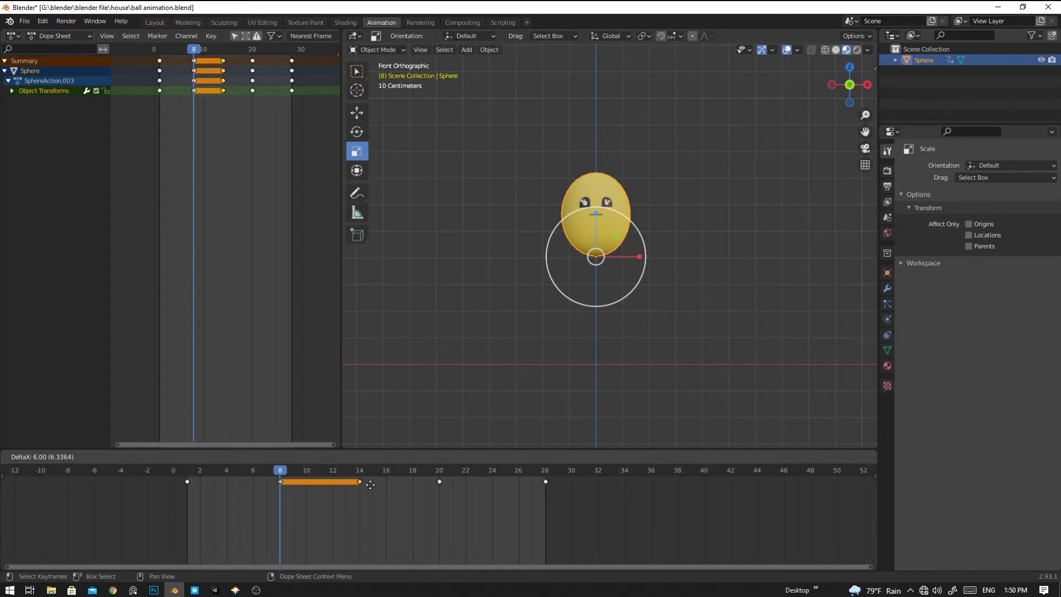
left_click(370, 485)
left_click(440, 482)
key("space")
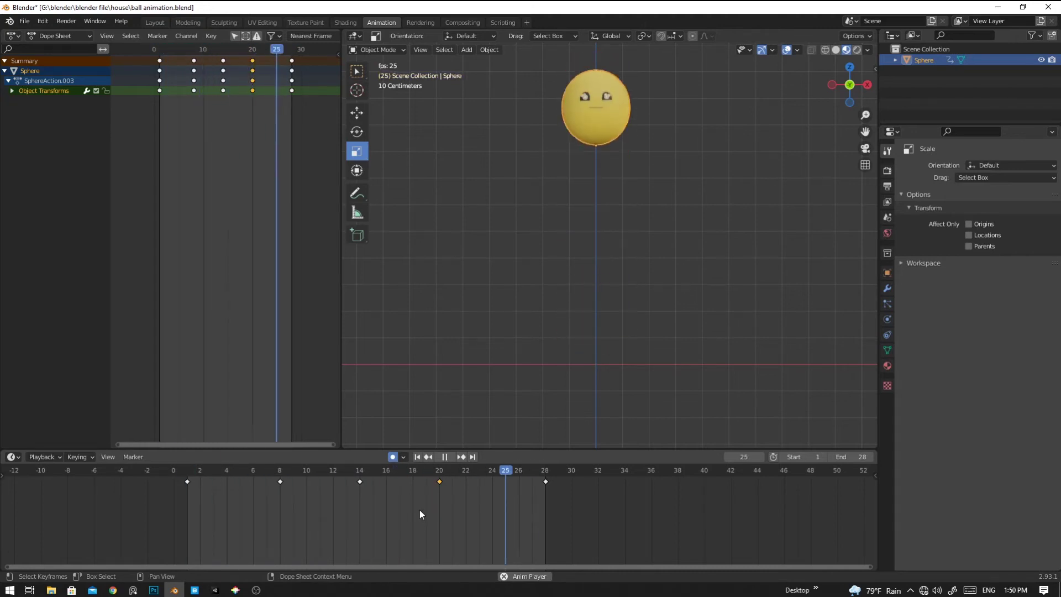
key("Escape")
left_click_drag(280, 477, 215, 500)
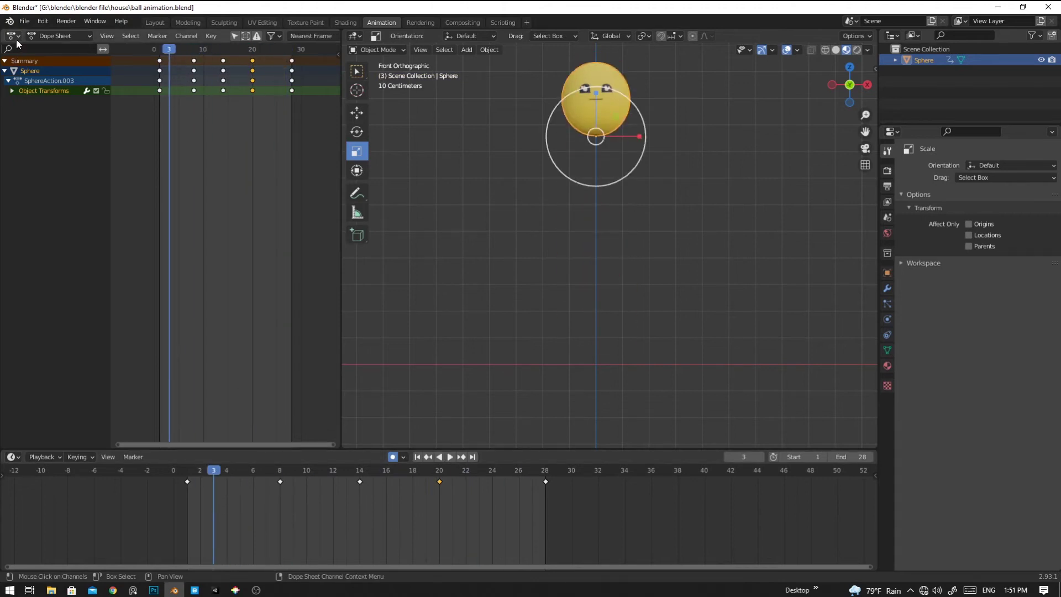
Turn the left panel into a Graph Editor and hide the X, Y and Z Scale curves
left_click(15, 37)
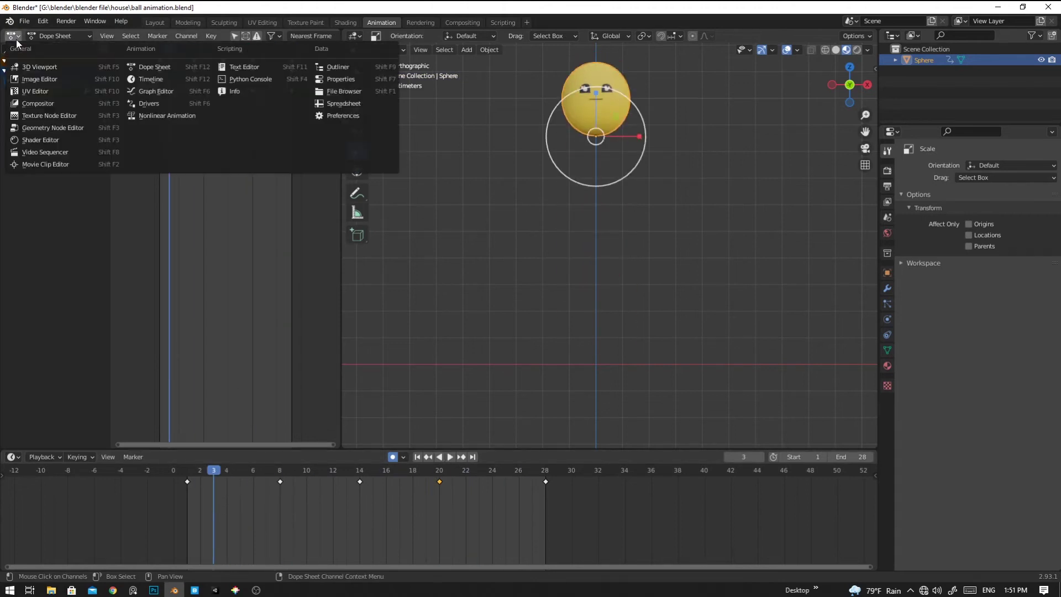
left_click(154, 91)
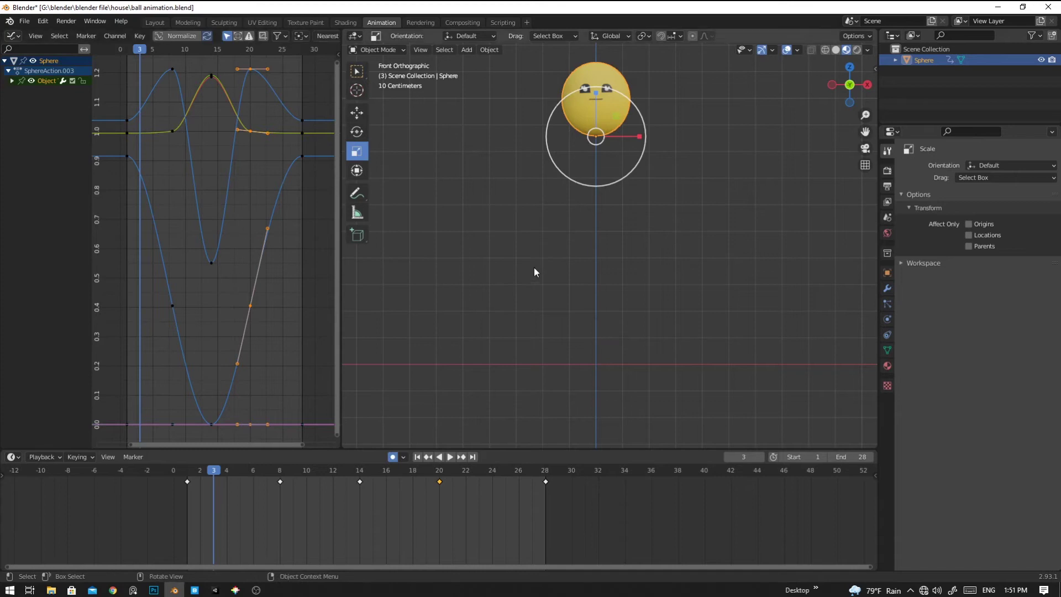
left_click(12, 80)
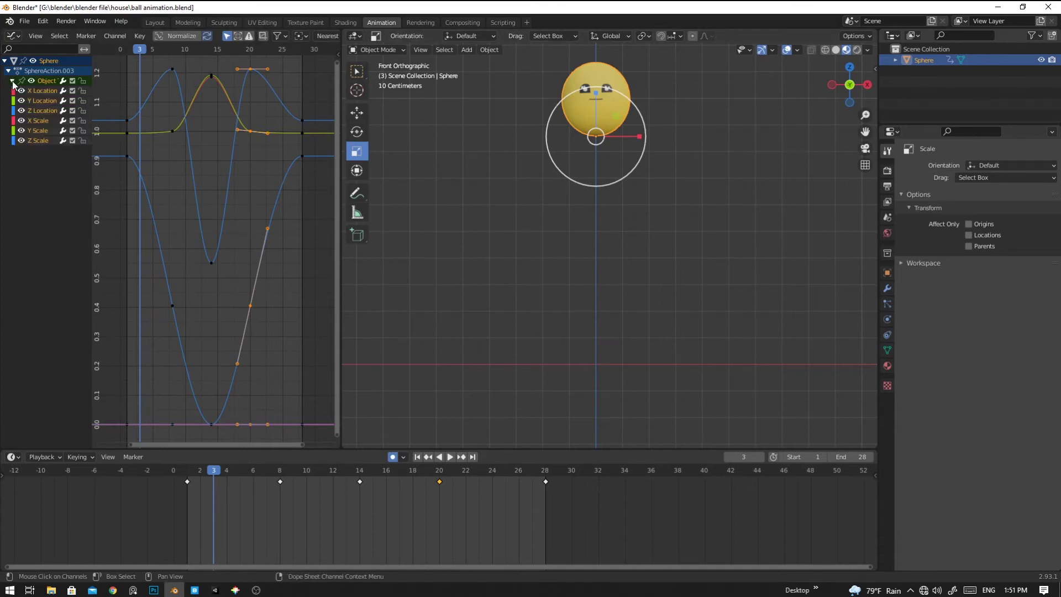
left_click(21, 141)
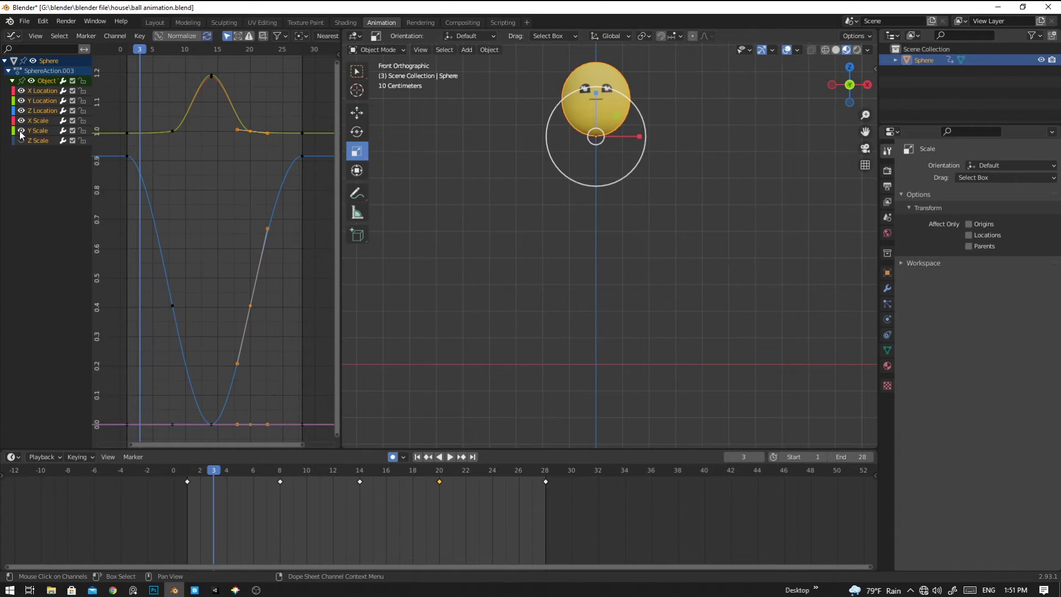
left_click(21, 133)
left_click(21, 123)
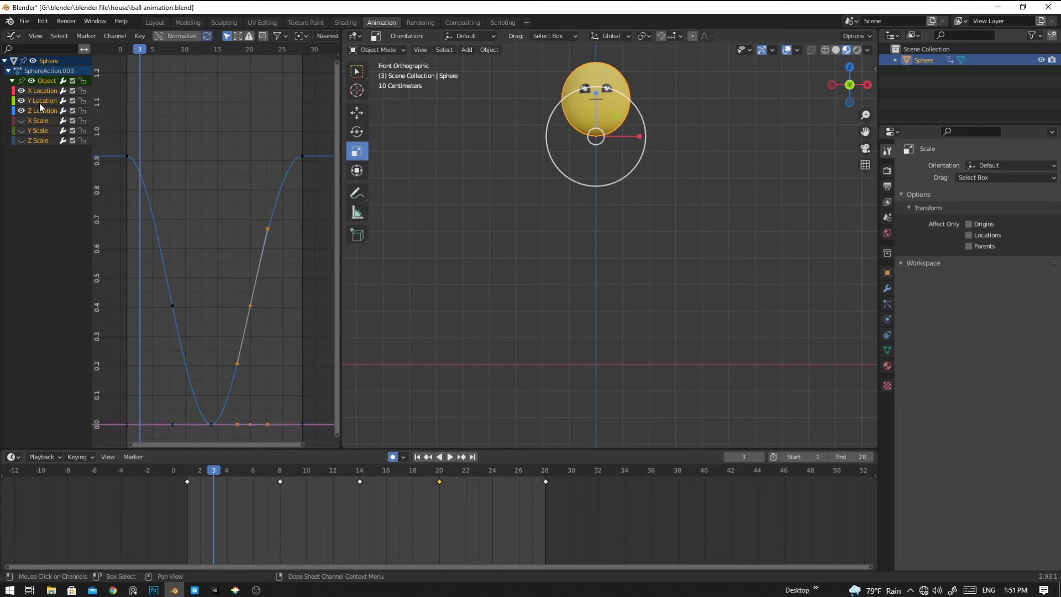
Delete the X Location and Y Location channels, leaving only Z Location
left_click(39, 103)
left_click(46, 92)
key("x")
left_click(40, 91)
key("x")
left_click(41, 91)
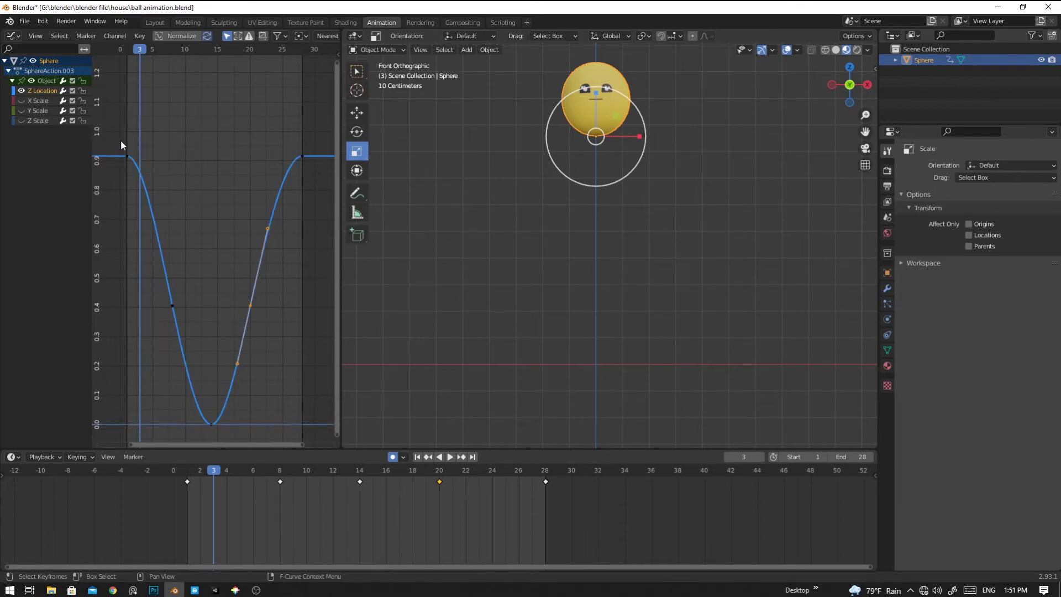
Select all Z Location keys, frame them with Home, and widen the Graph Editor
left_click_drag(118, 136, 310, 427)
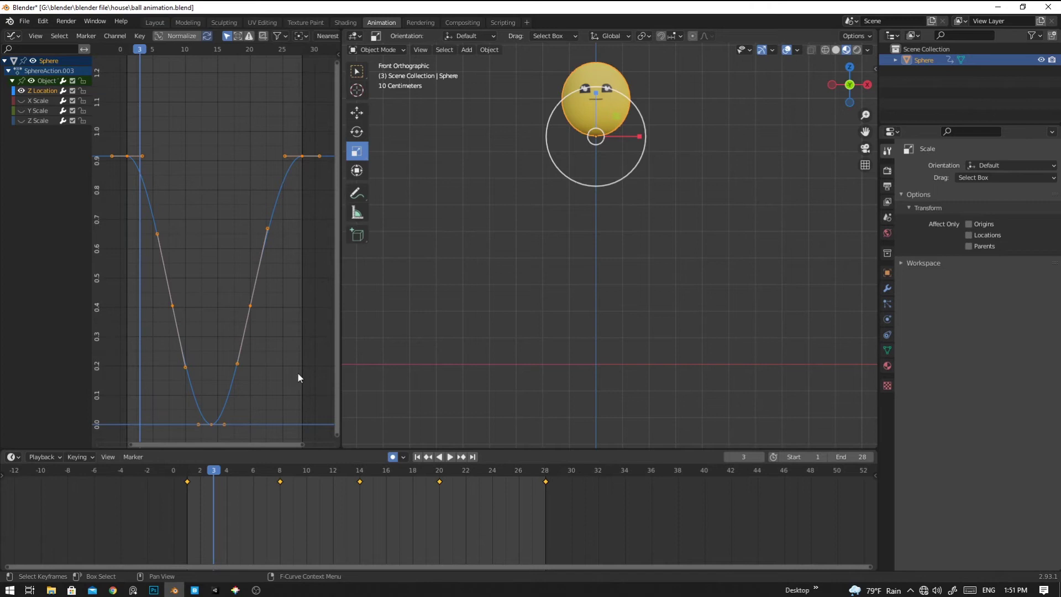
key("Home")
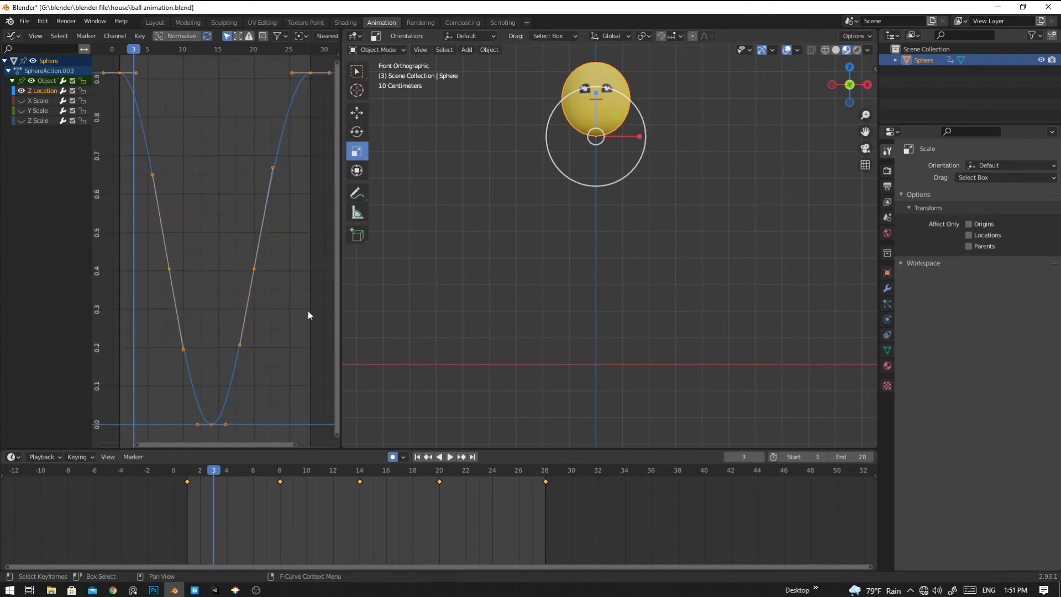
left_click_drag(339, 273, 477, 270)
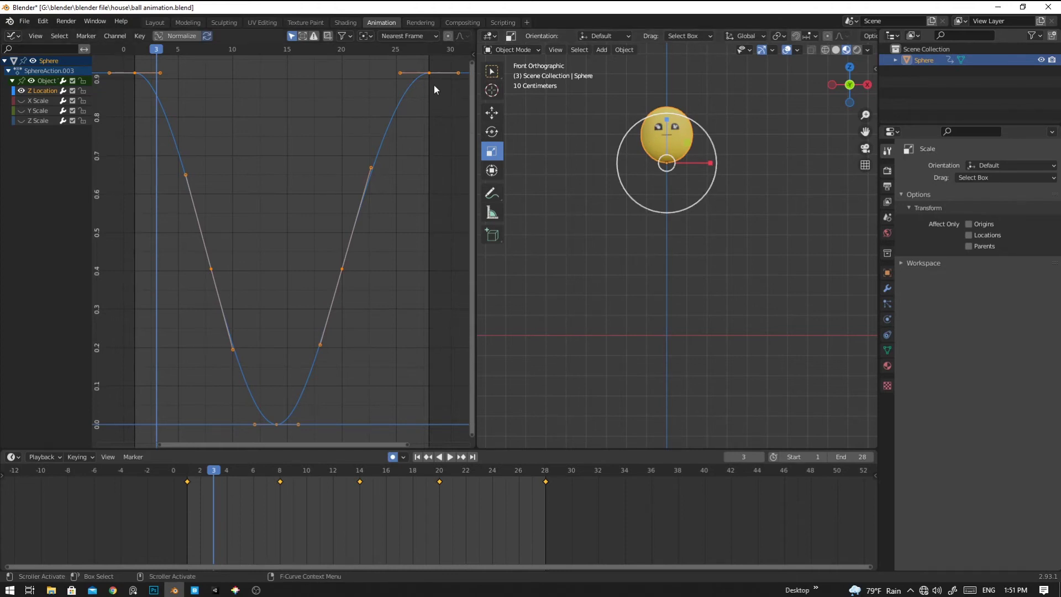
Set the pivot point to Individual Centers and box-select the curve's two top keyframes
left_click(373, 33)
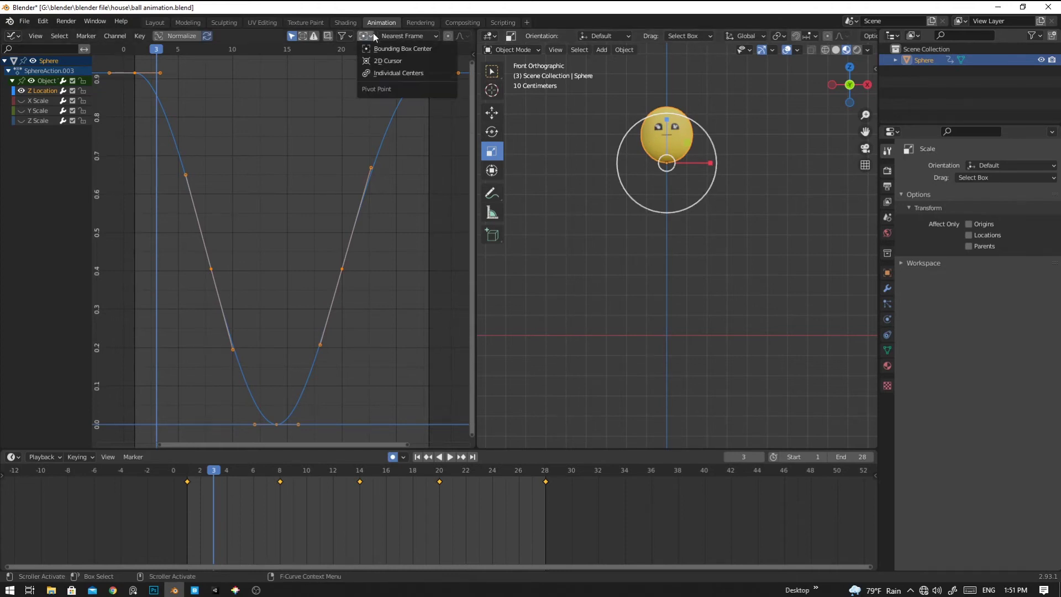
left_click(373, 73)
key("alt+a")
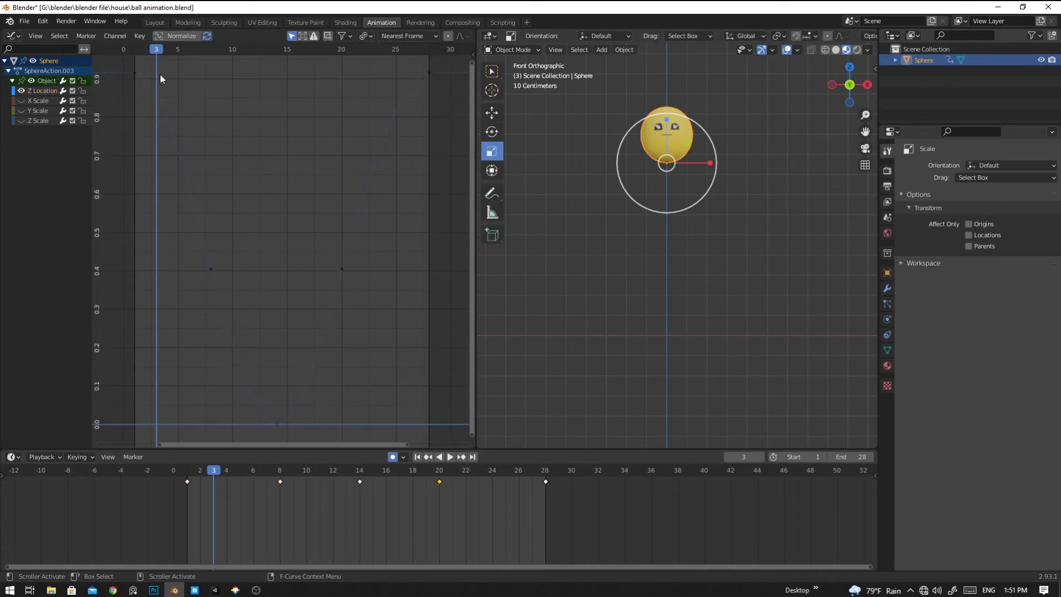
key("b")
left_click_drag(203, 72, 436, 94)
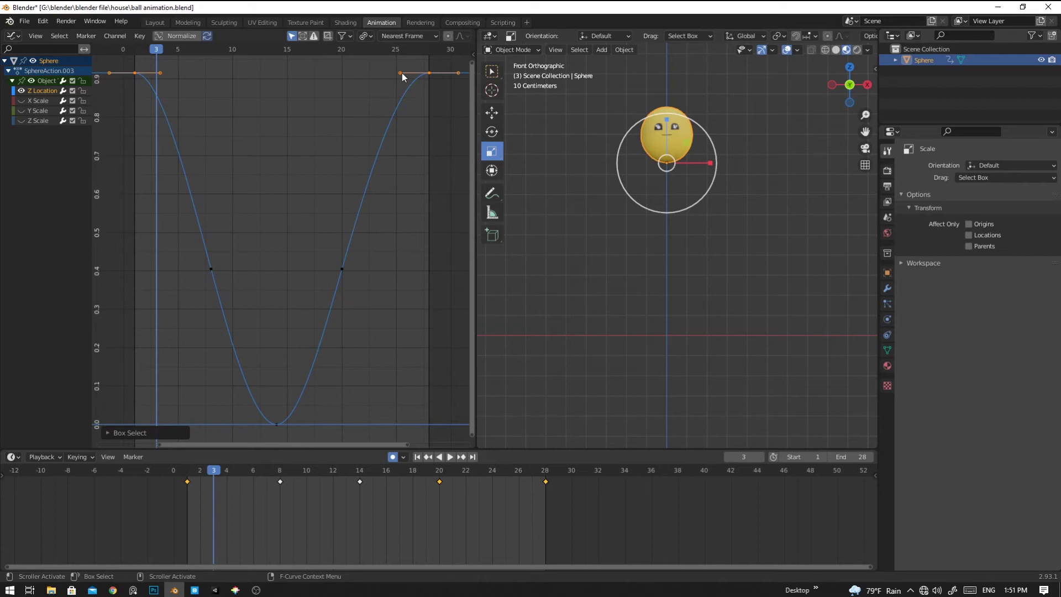
Scale the top keyframes' handles wider and play back to check the easing
key("s")
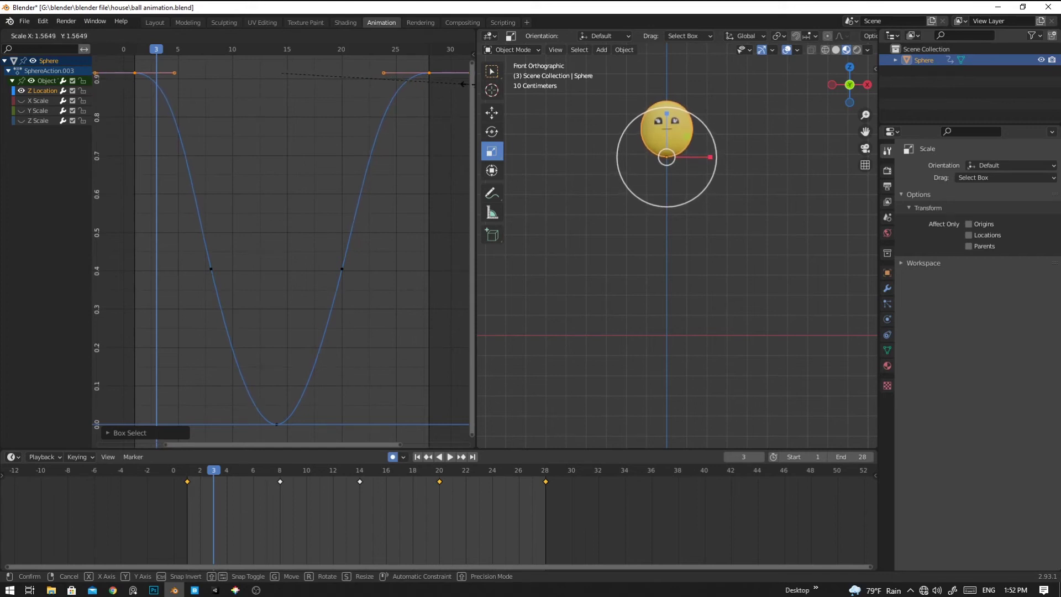
left_click(96, 91)
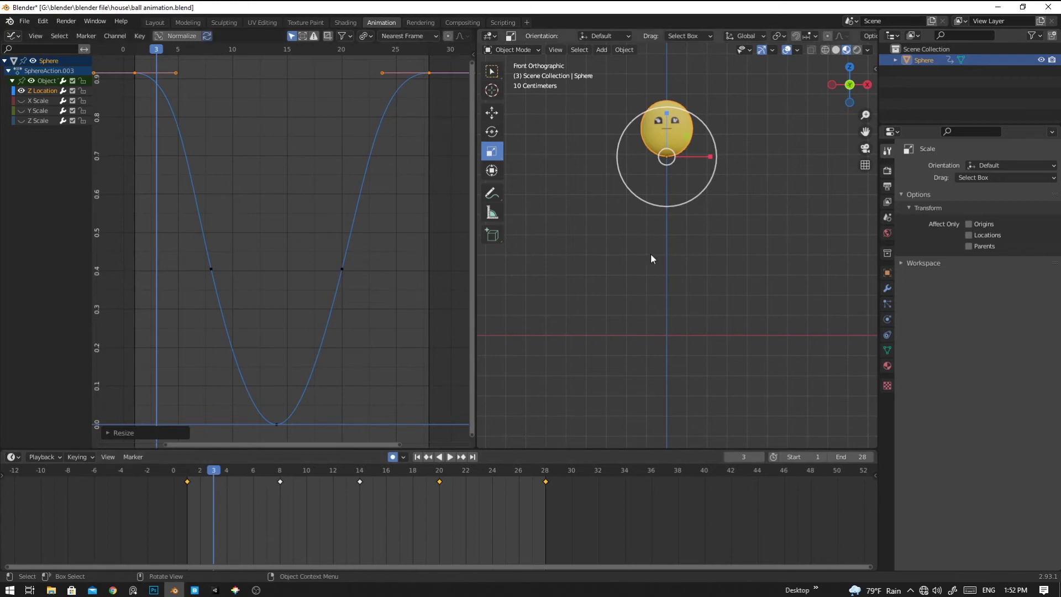
key("space")
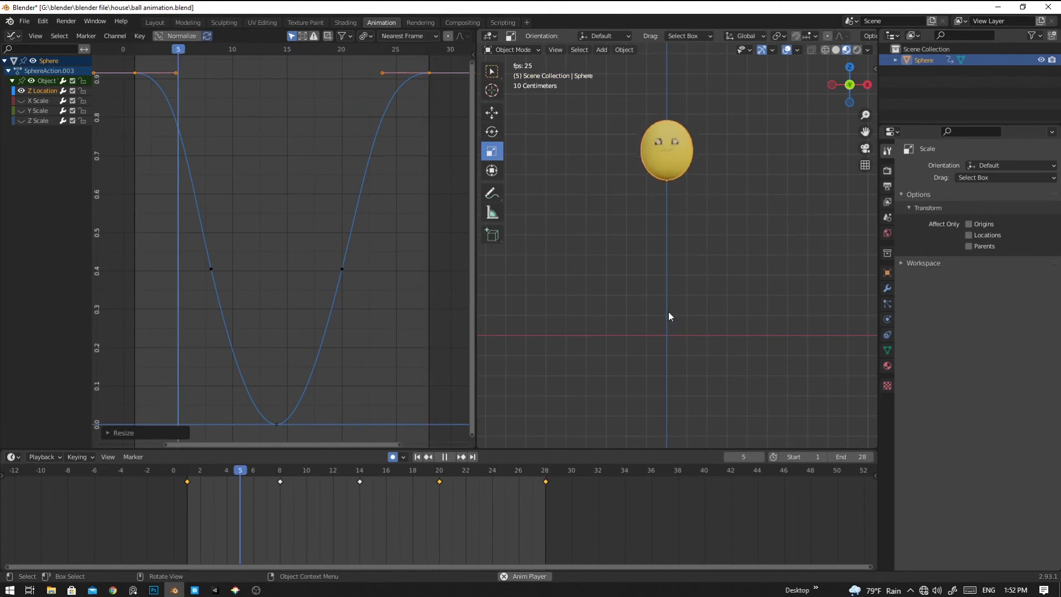
key("space")
Preview the bounce and scrub to frame 12, near ground contact
left_click(278, 423)
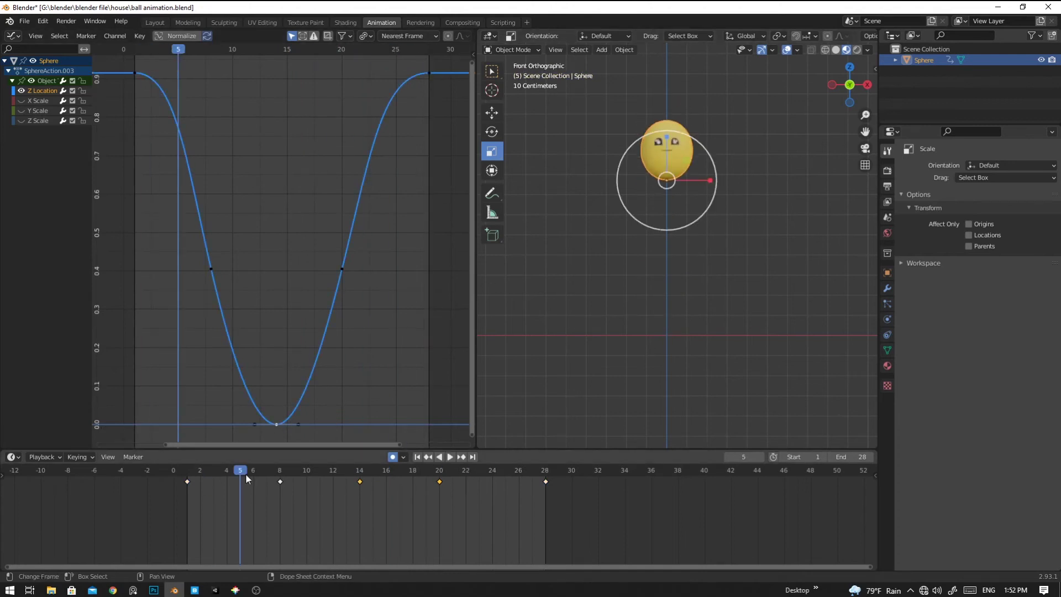
key("space")
left_click_drag(267, 479, 337, 482)
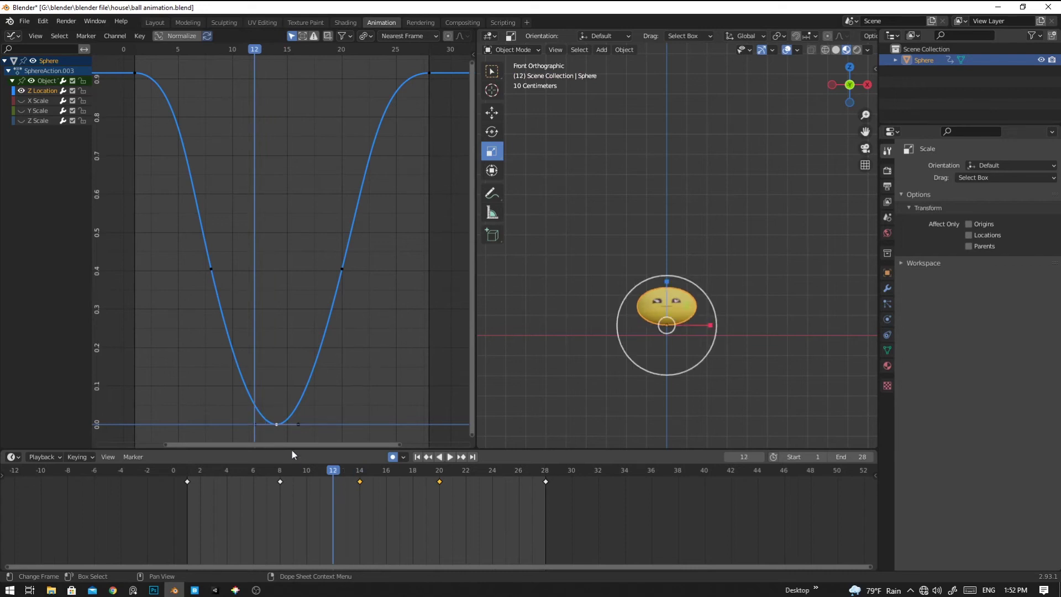
Spread the handles of the lowest Z Location keyframe wider for a flatter ground ease
left_click_drag(228, 403, 303, 428)
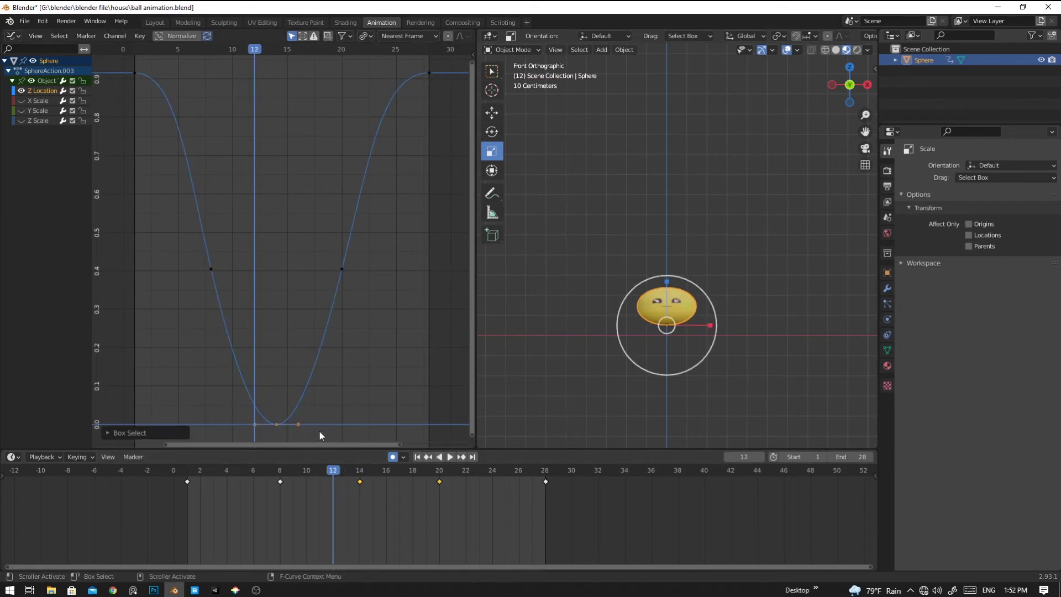
key("s")
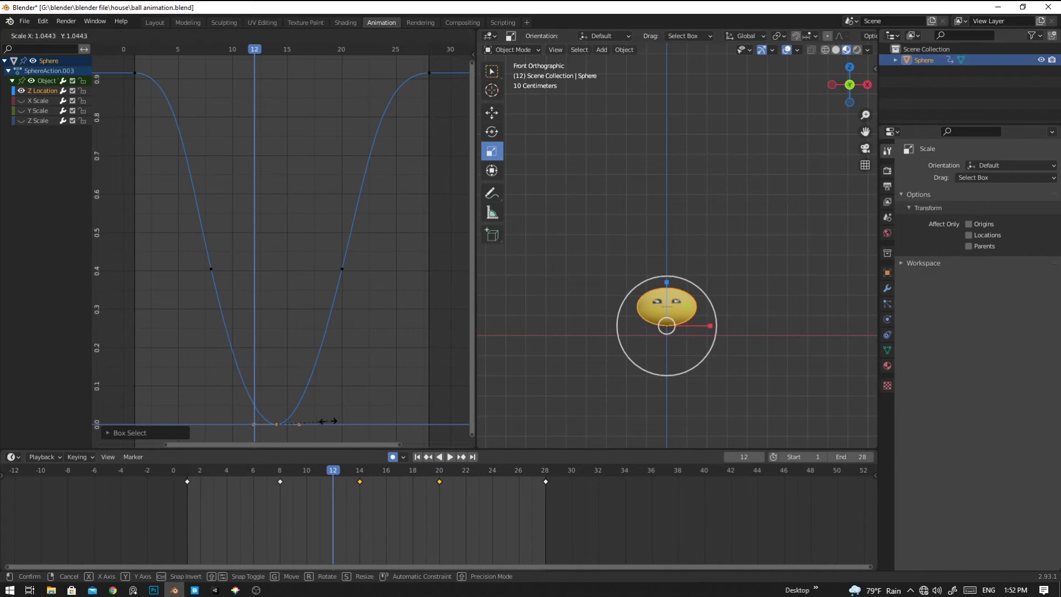
left_click(374, 438)
Play the bounce from frame 4 several times to check the smoother ground contact
left_click(216, 470)
key("space")
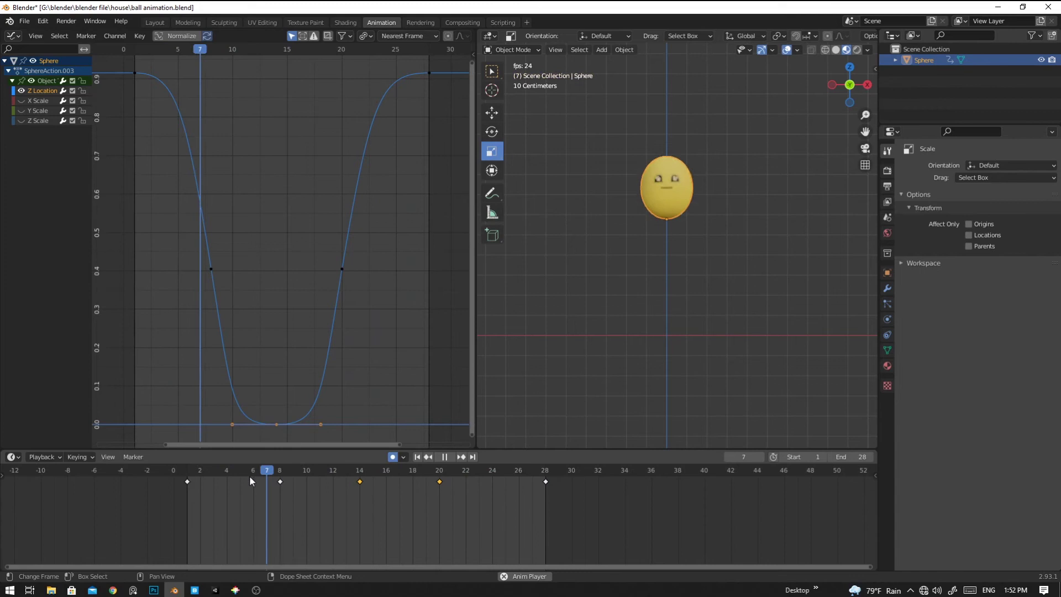
key("space")
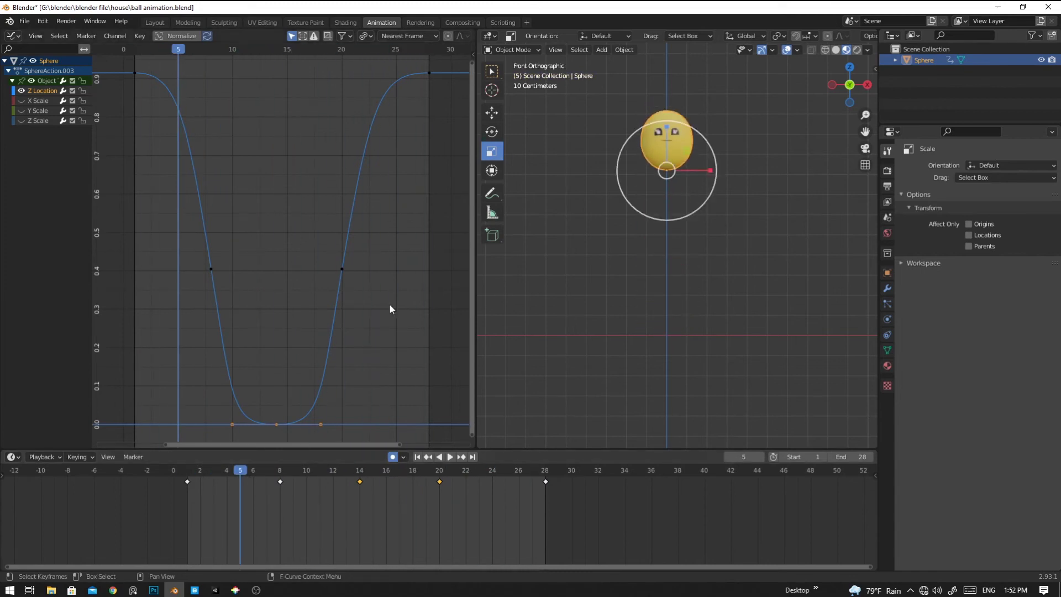
key("space")
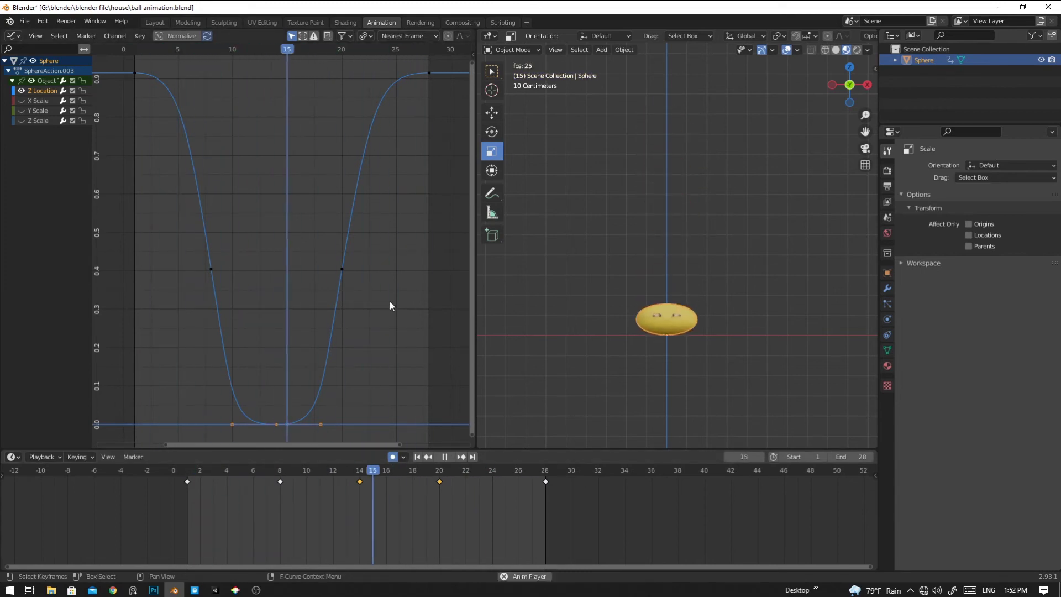
key("space")
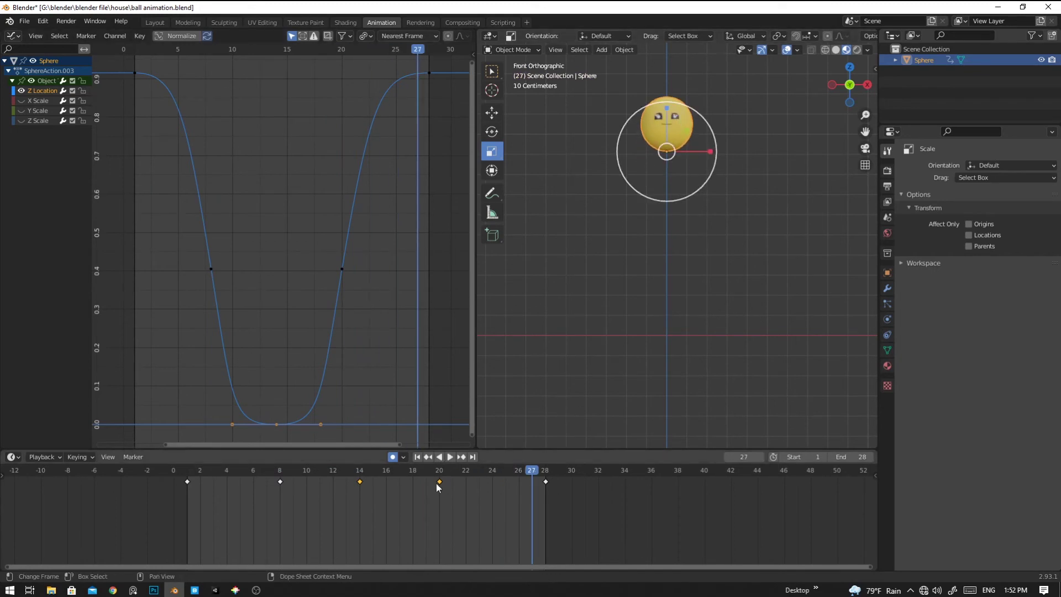
key("space")
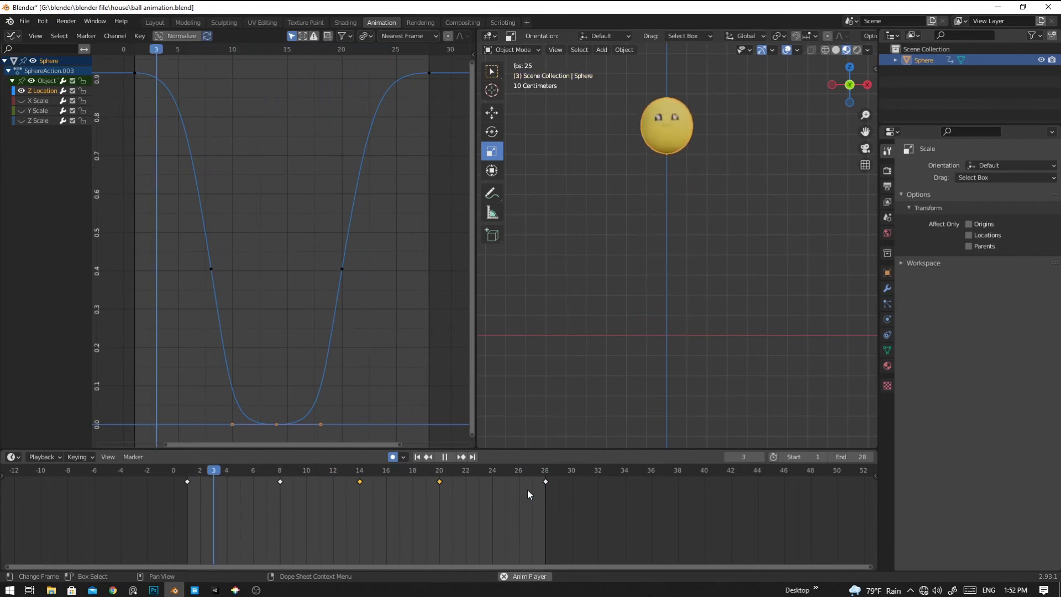
key("space")
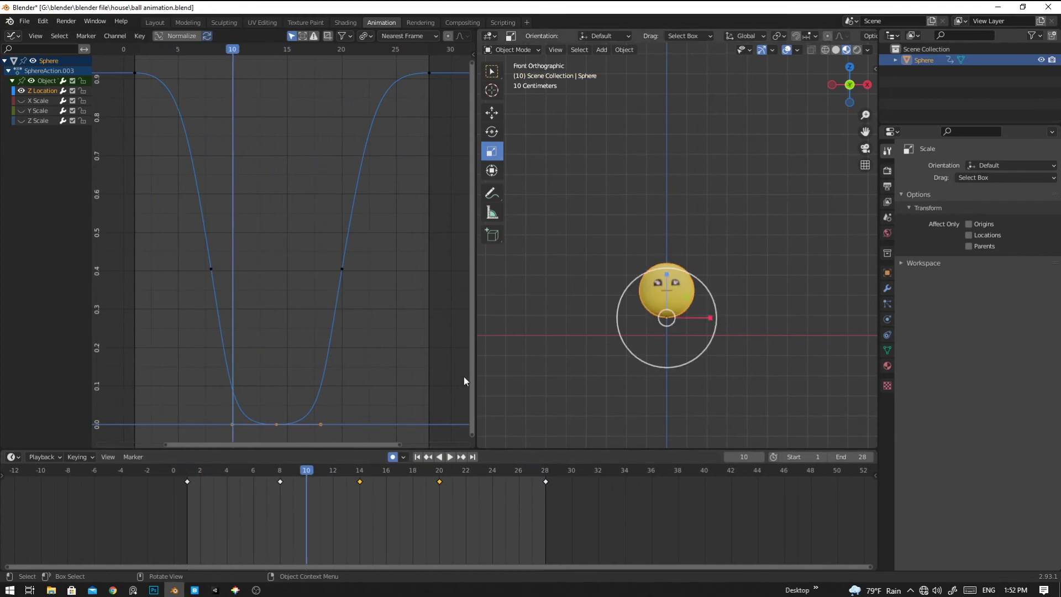
Play the bounce and stop on the squashed frame 14
key("space")
left_click(280, 470)
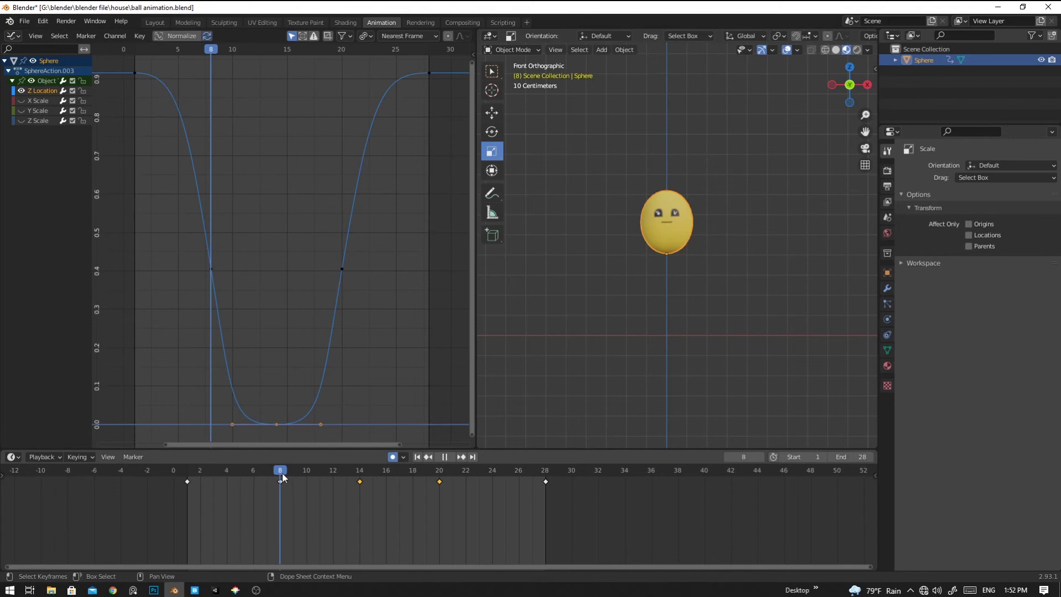
left_click_drag(282, 479, 359, 481)
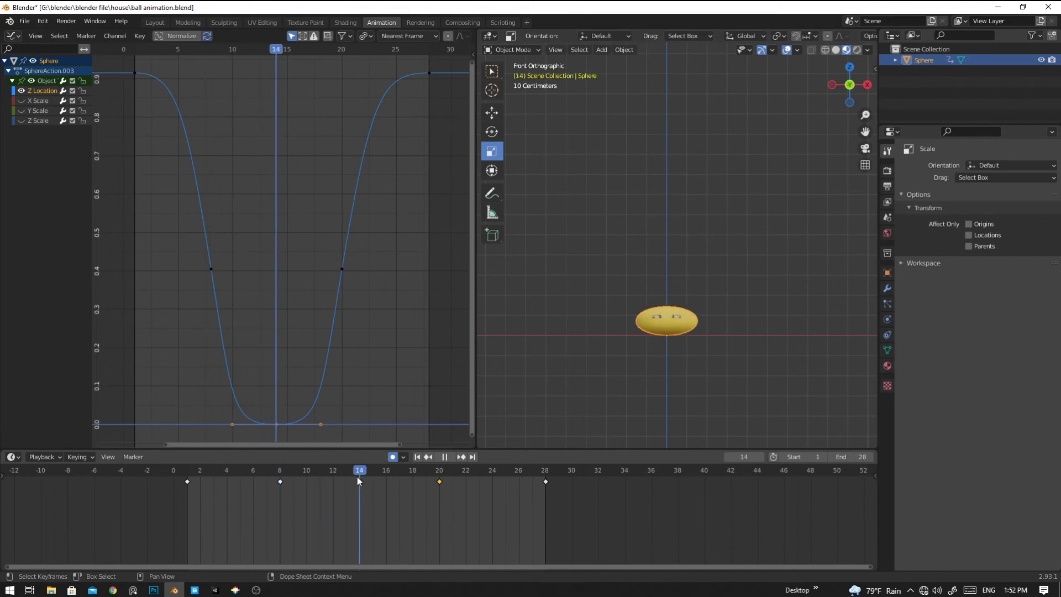
key("space")
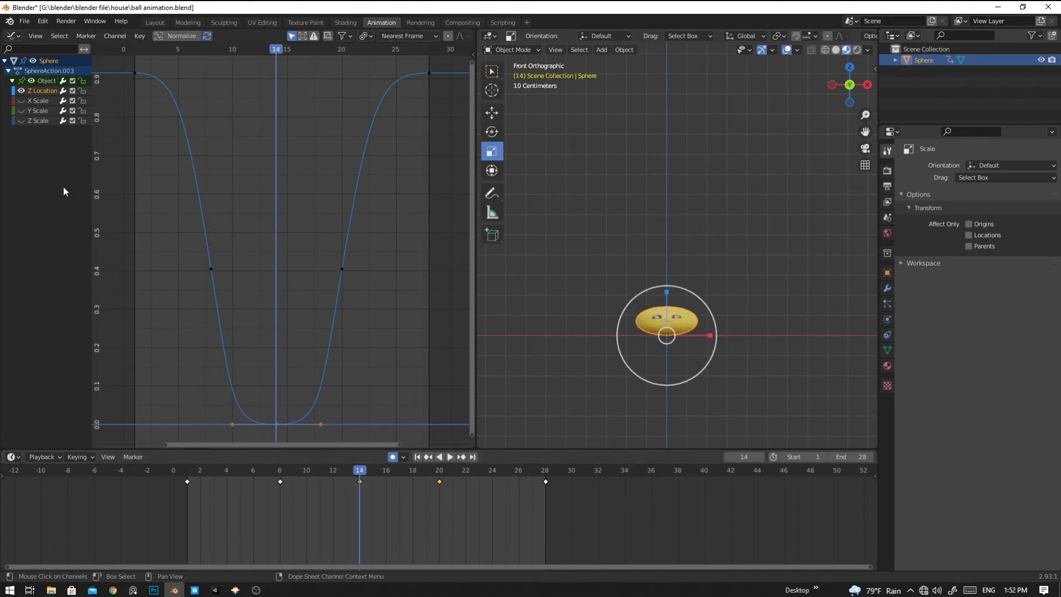
Show only the Z Scale curve, frame it, and select its lowest keyframe near 0.55
left_click(22, 120)
left_click(20, 91)
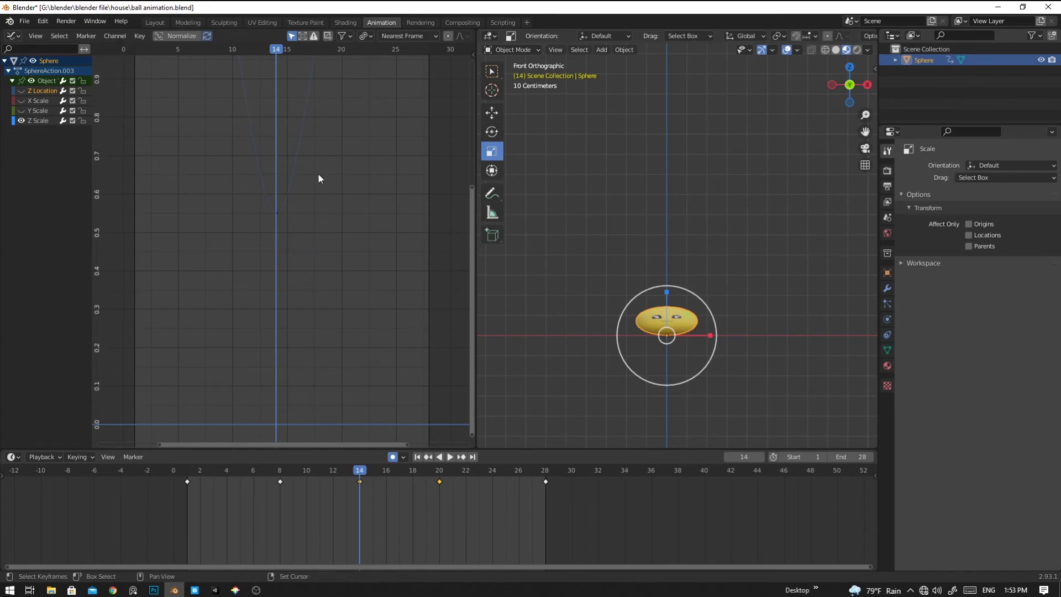
middle_click_drag(324, 128, 330, 249)
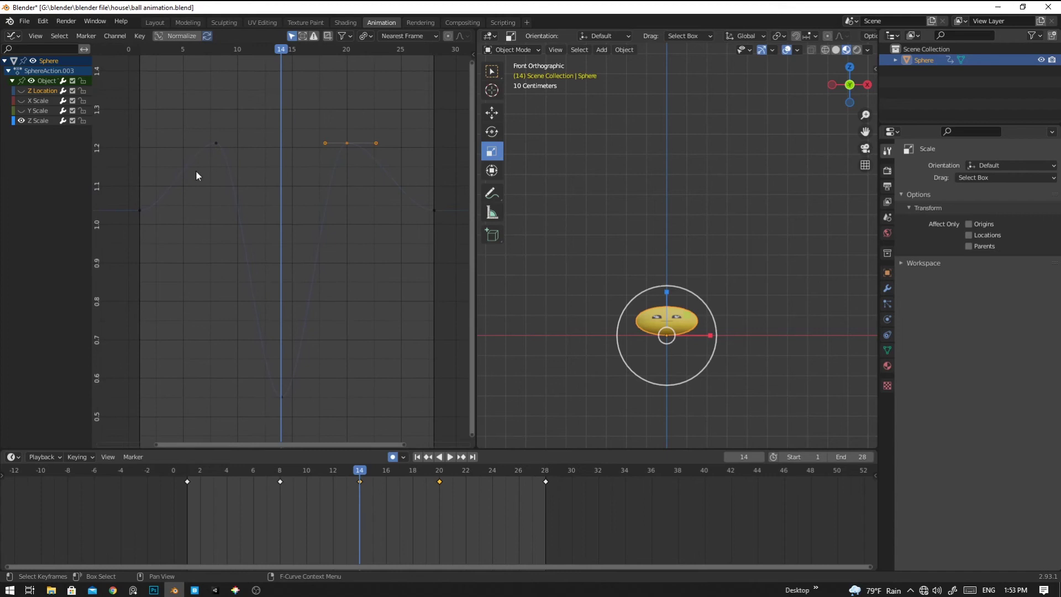
key("a")
key("alt+a")
left_click(282, 396)
left_click_drag(359, 479, 331, 477)
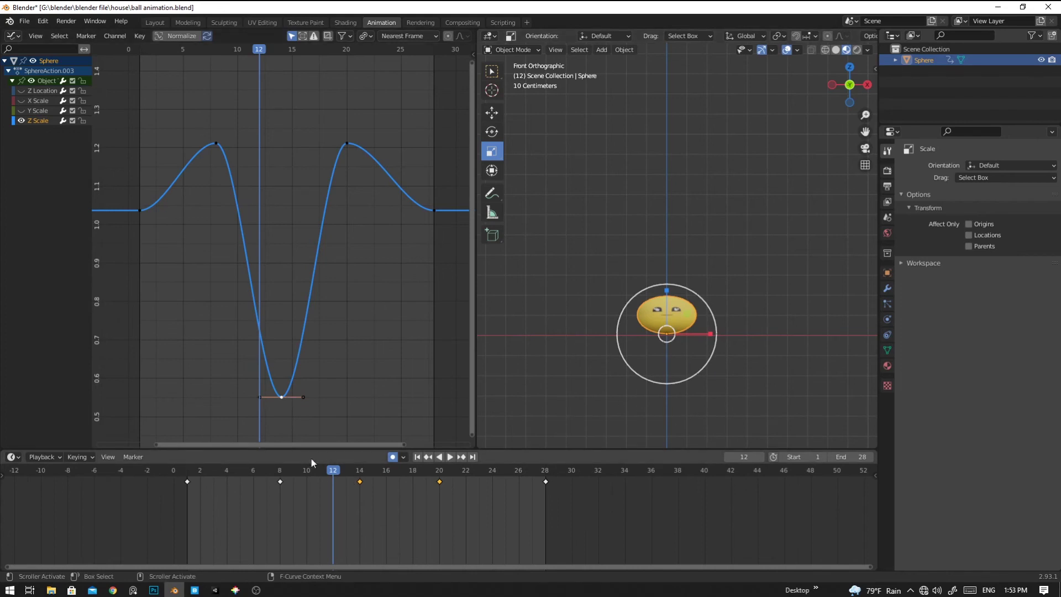
Widen the handles on the Z Scale curve's dip keyframe at frame 14
left_click_drag(330, 470, 316, 472)
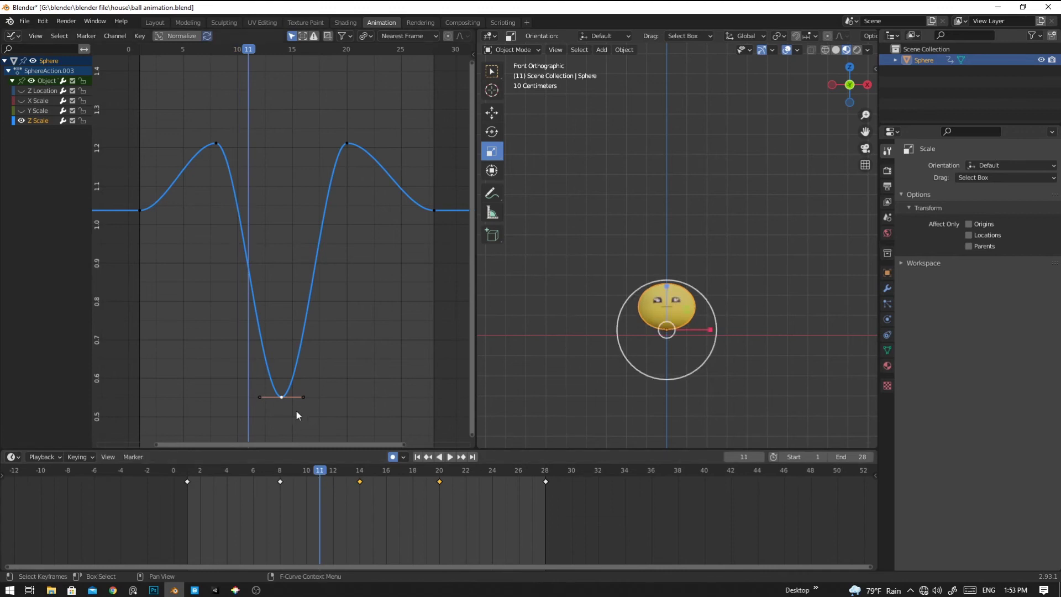
key("s")
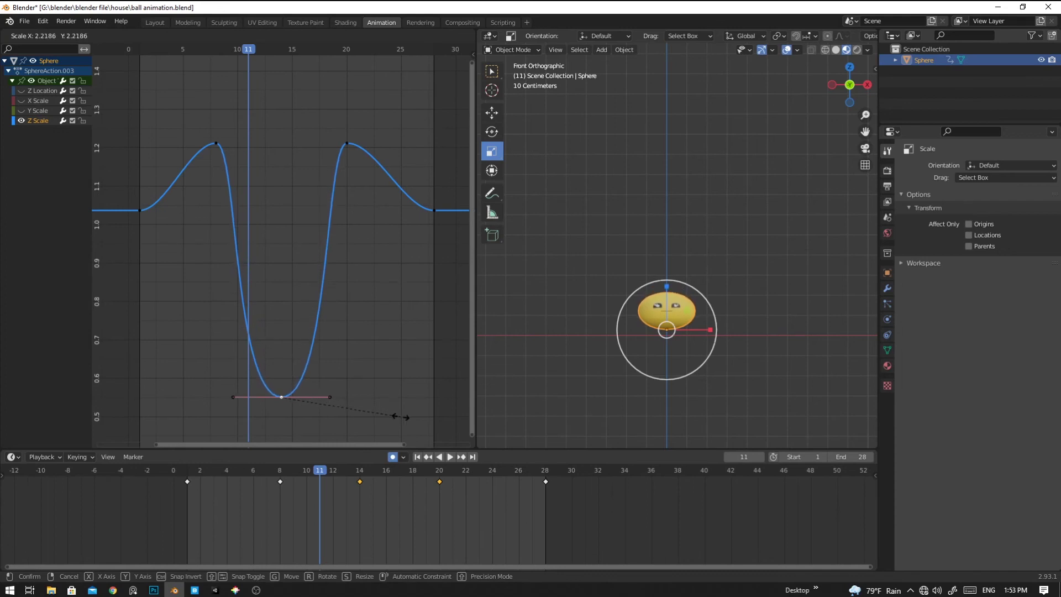
left_click(423, 430)
Preview the broader squash in playback, then box-select the two Z Scale peak keyframes
key("space")
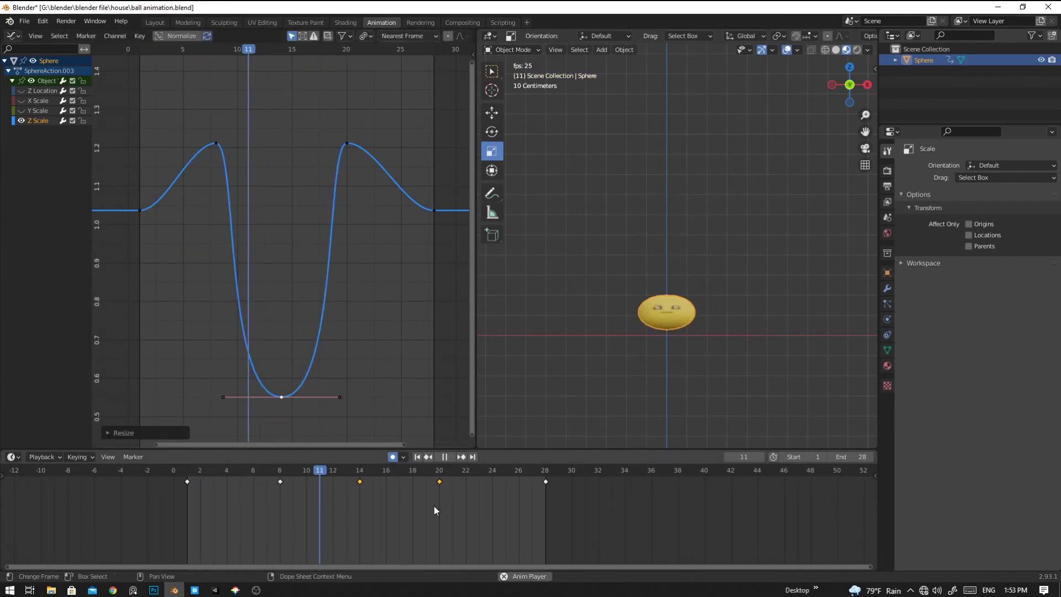
key("space")
left_click_drag(354, 472, 334, 479)
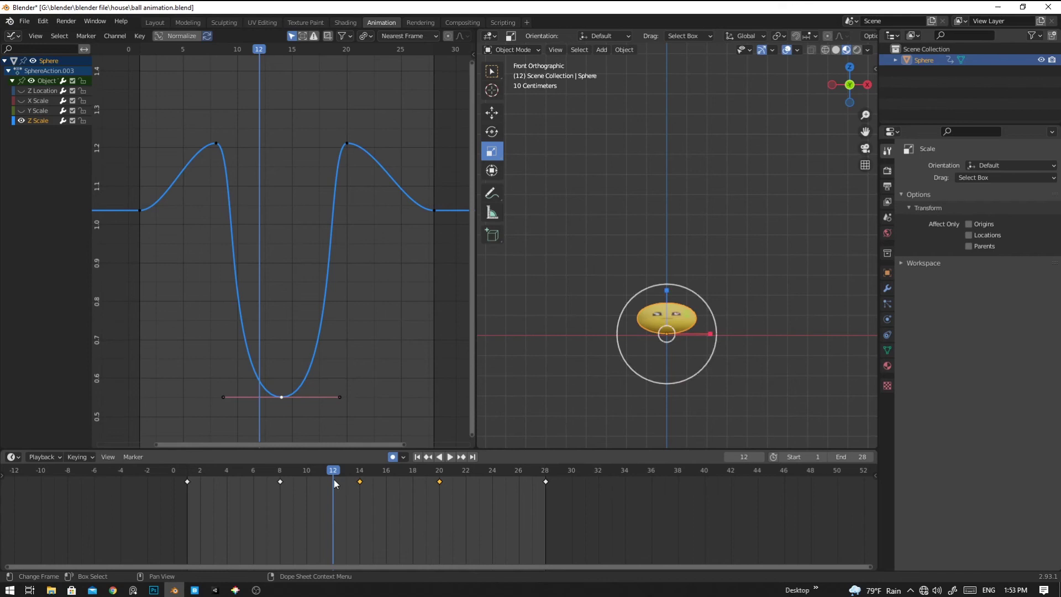
key("space")
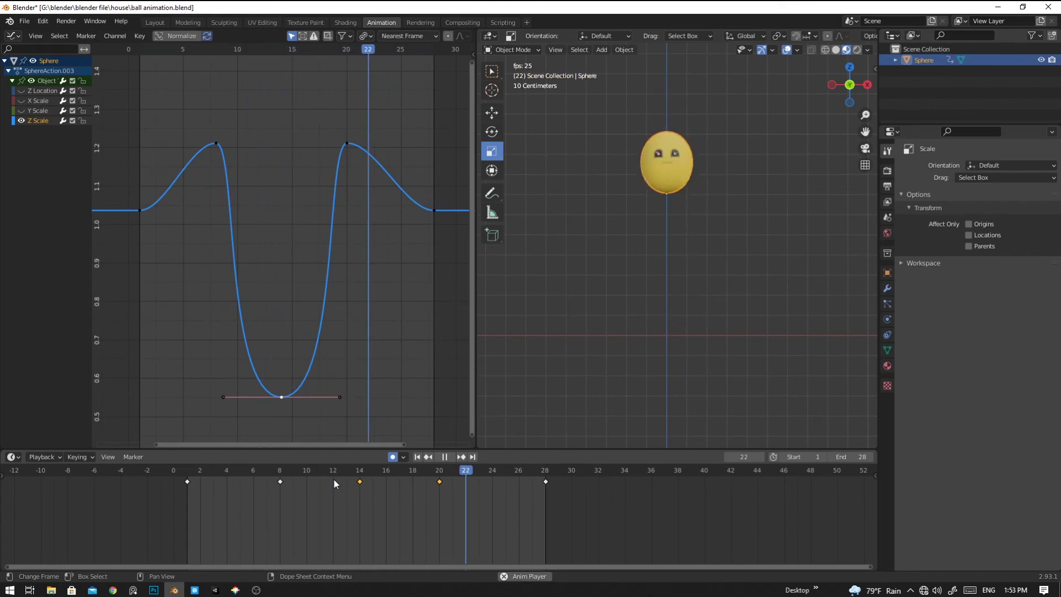
key("space")
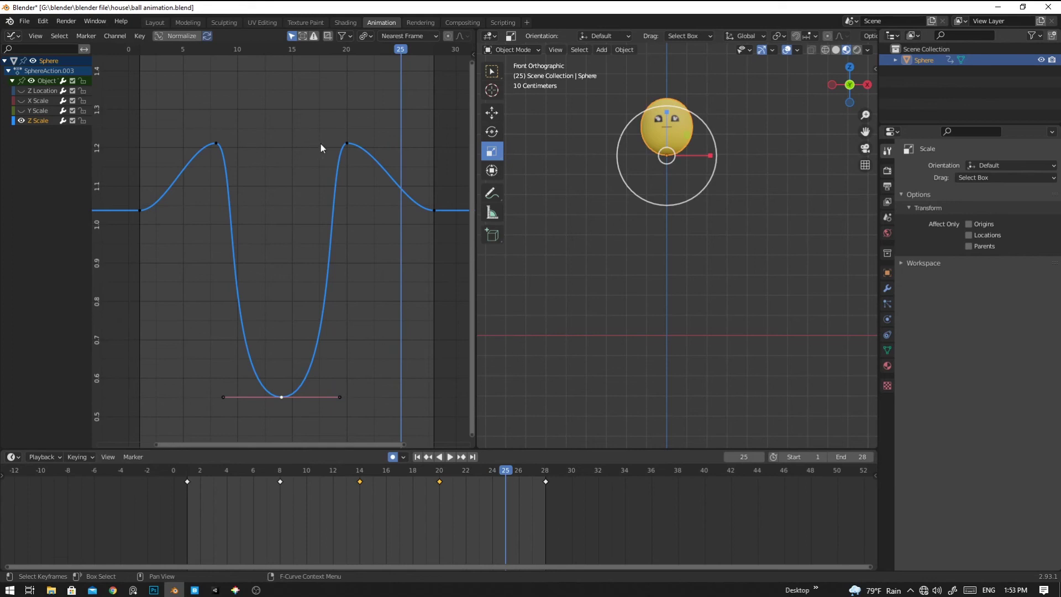
key("space")
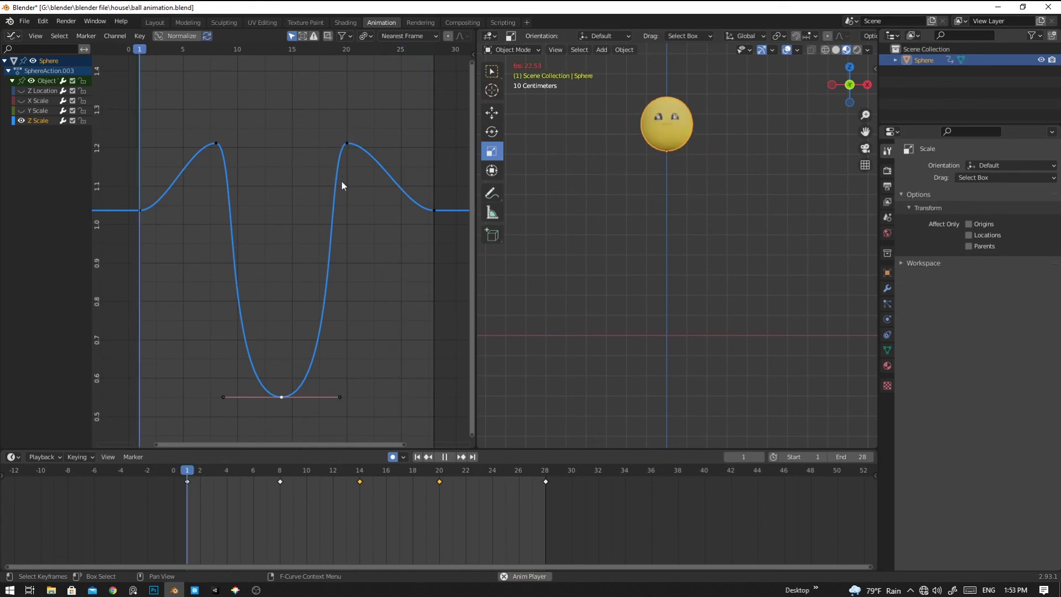
key("space")
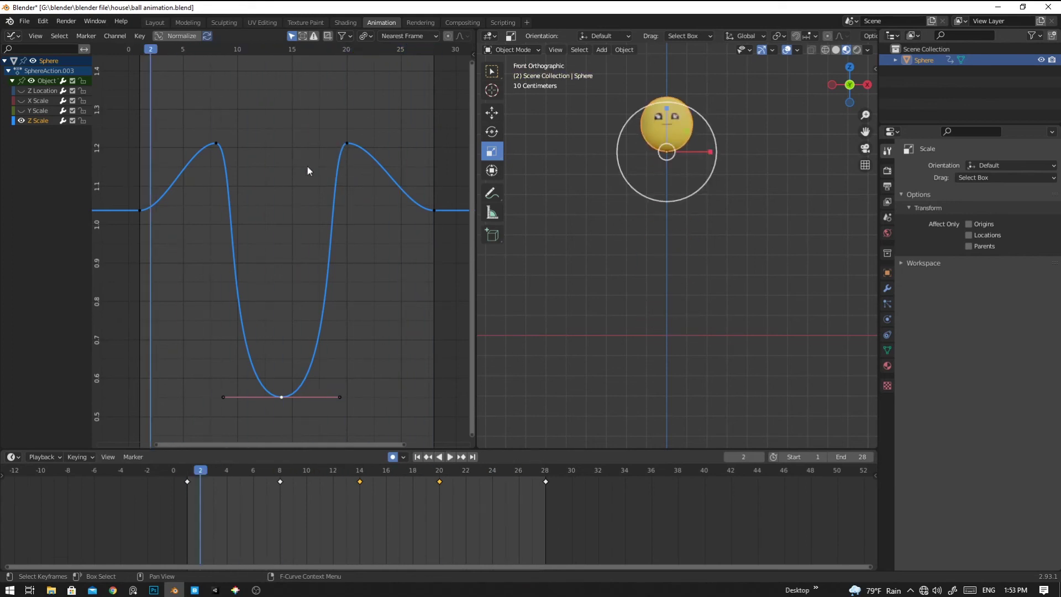
left_click_drag(194, 117, 360, 187)
key("space")
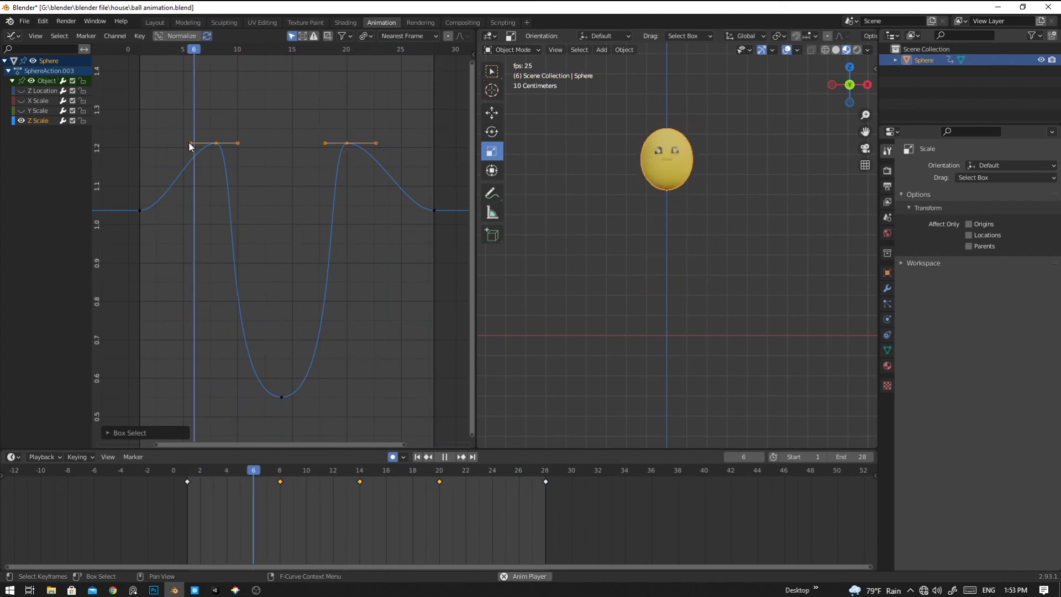
Set the Z Scale peak keyframes at frames 8 and 20 to Vector handles
key("space")
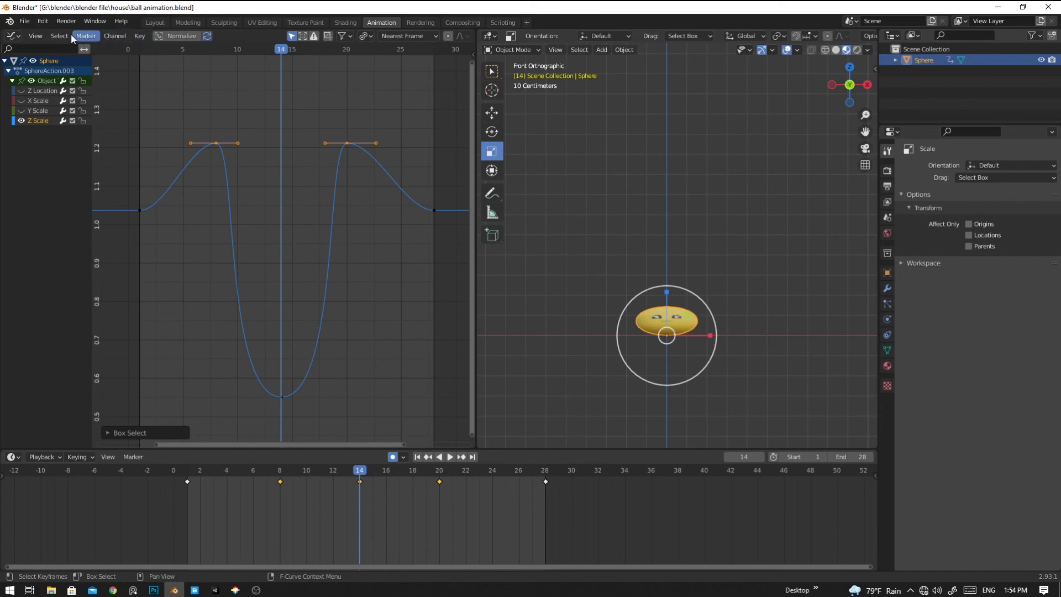
left_click(140, 37)
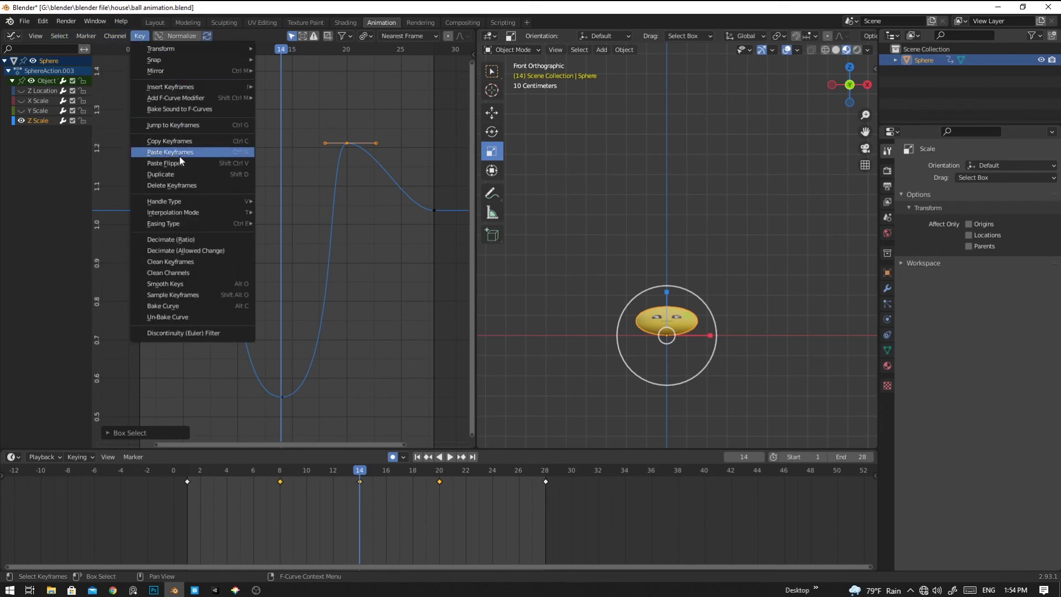
mouse_move(186, 202)
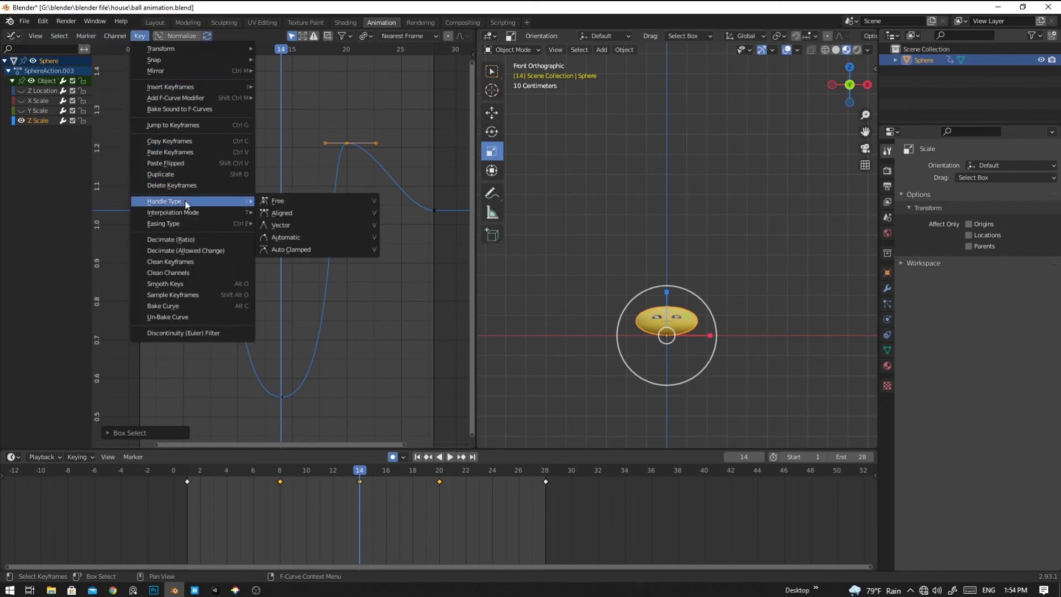
left_click(297, 226)
scroll(314, 312, "down", 2)
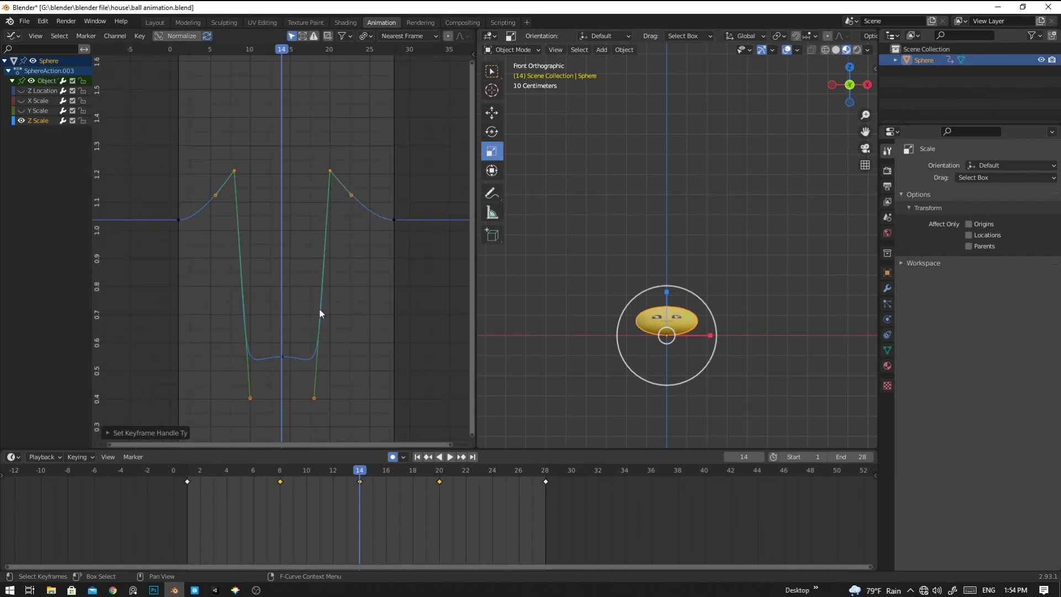
Raise the lower handles of the left and right Z Scale peaks to about 0.64 and 0.63
left_click(266, 399)
left_click(234, 171)
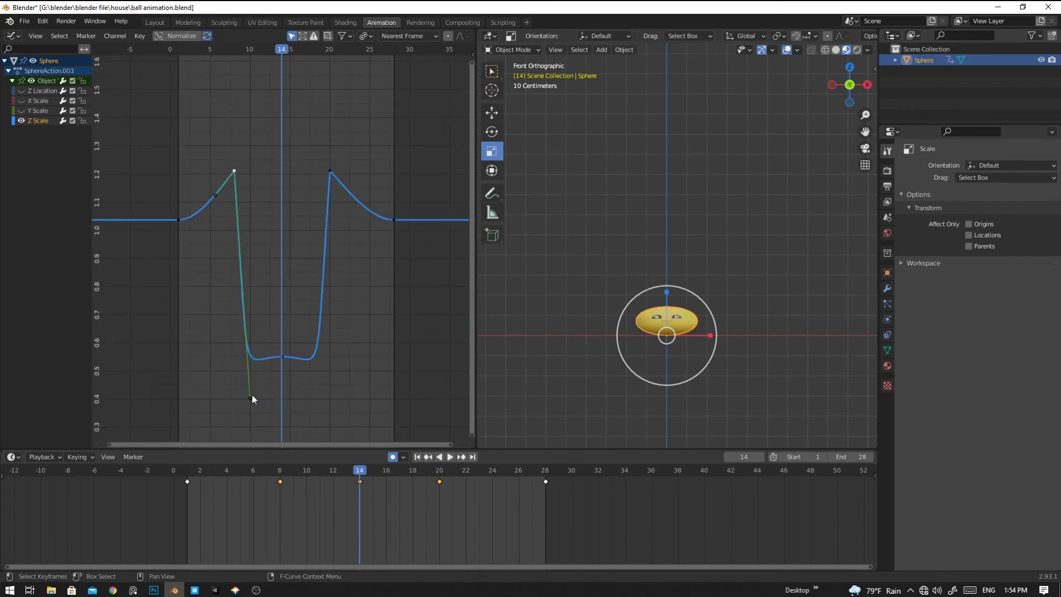
left_click_drag(250, 398, 246, 311)
left_click(330, 171)
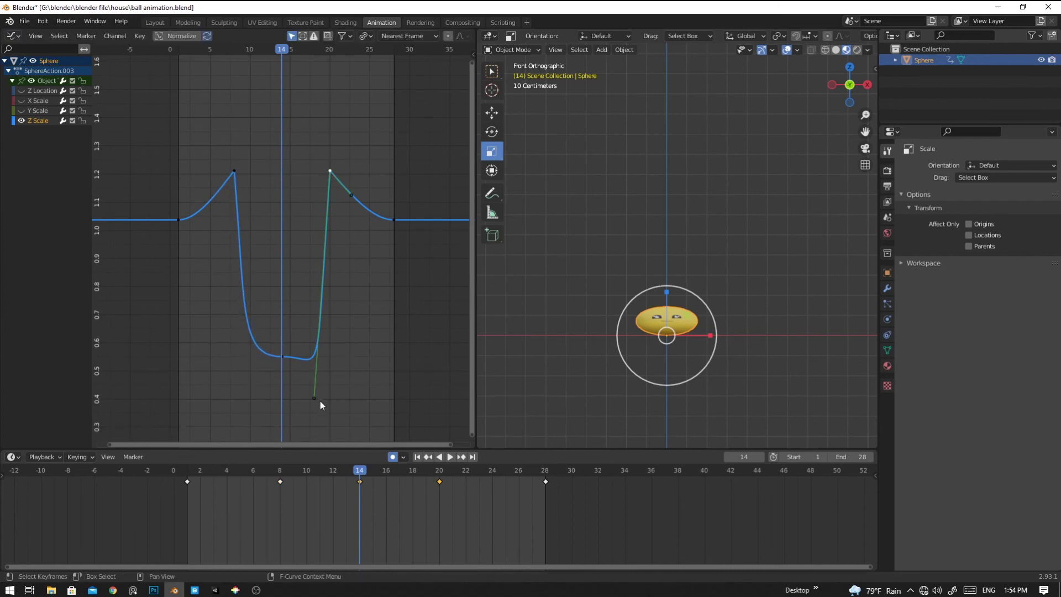
left_click_drag(316, 396, 316, 328)
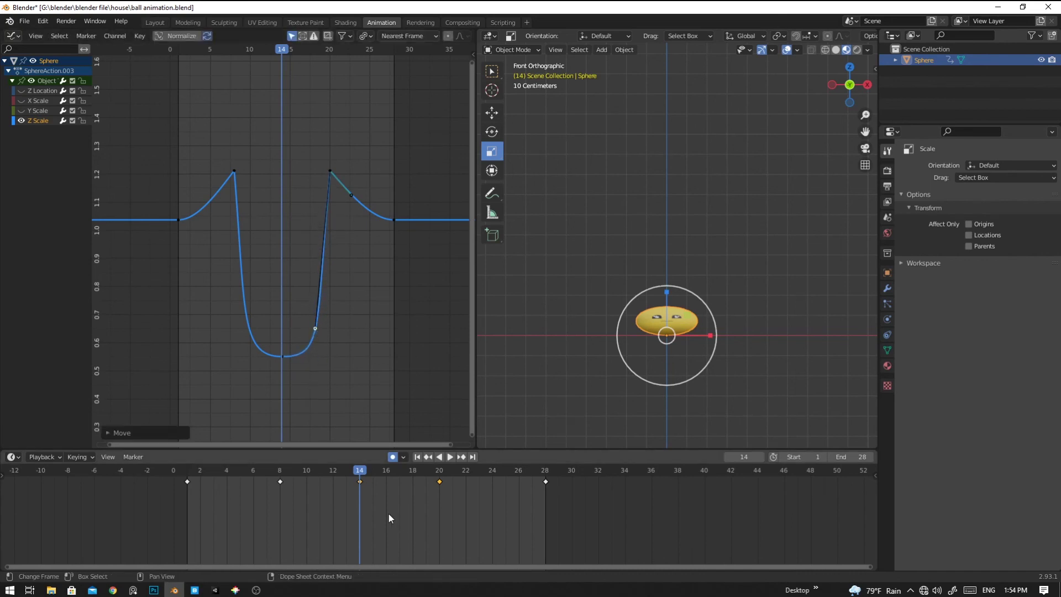
Play and scrub the animation to check the squash, stopping at frame 14
key("space")
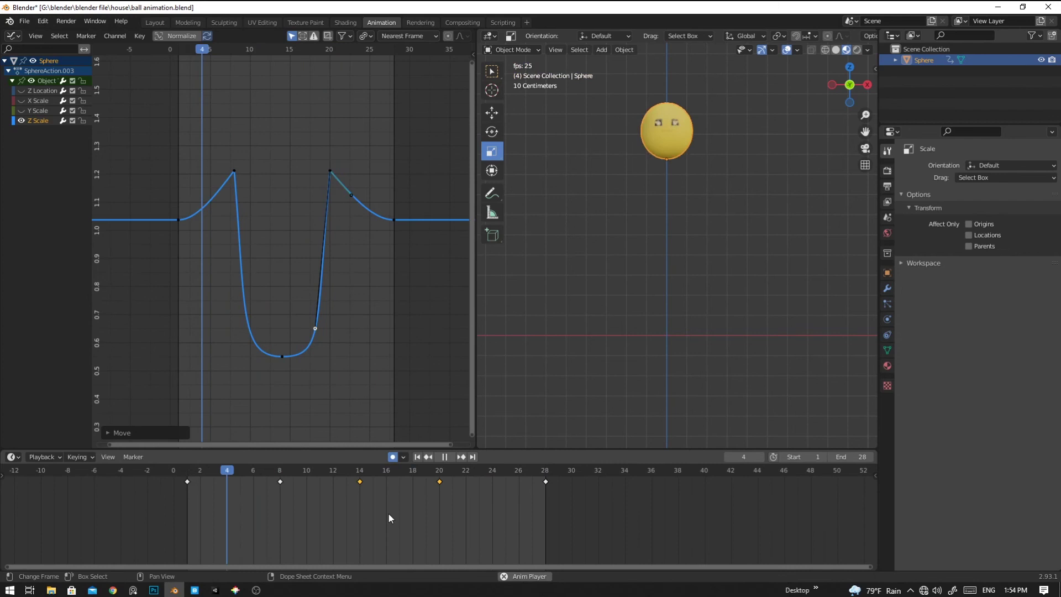
key("space")
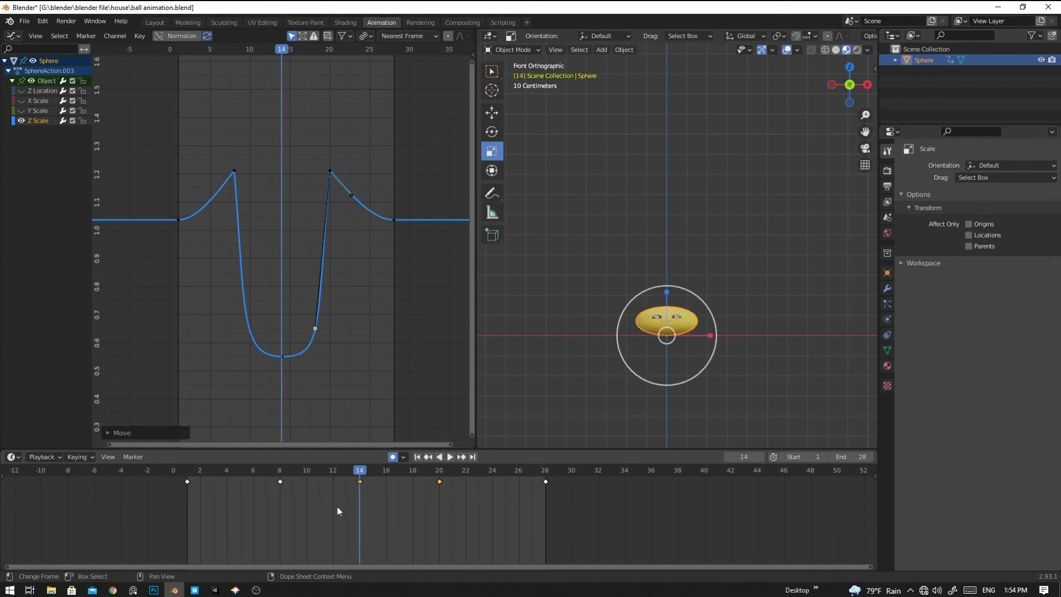
left_click_drag(359, 469, 174, 470)
key("space")
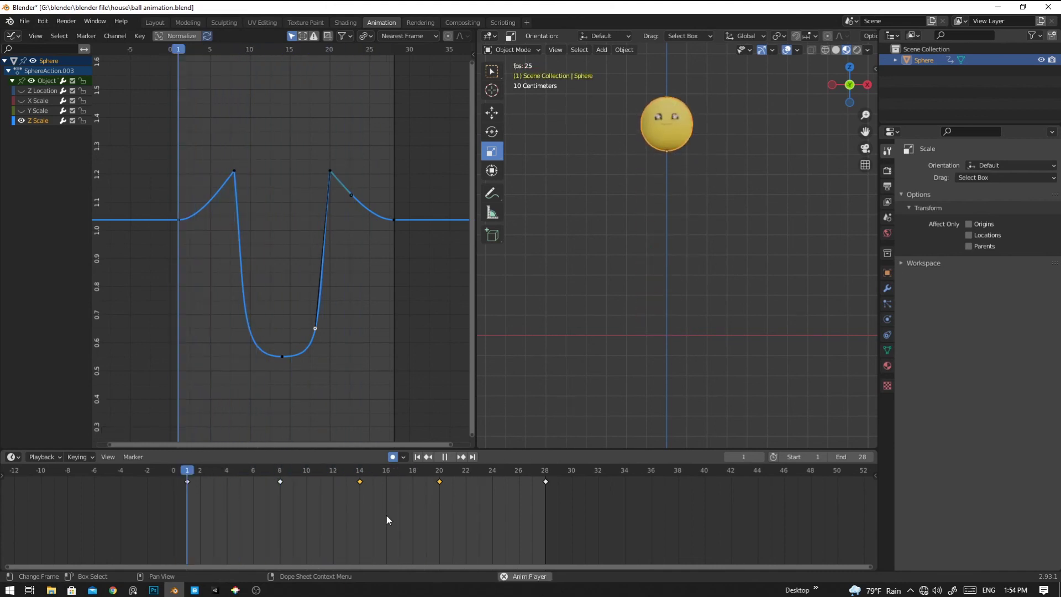
key("space")
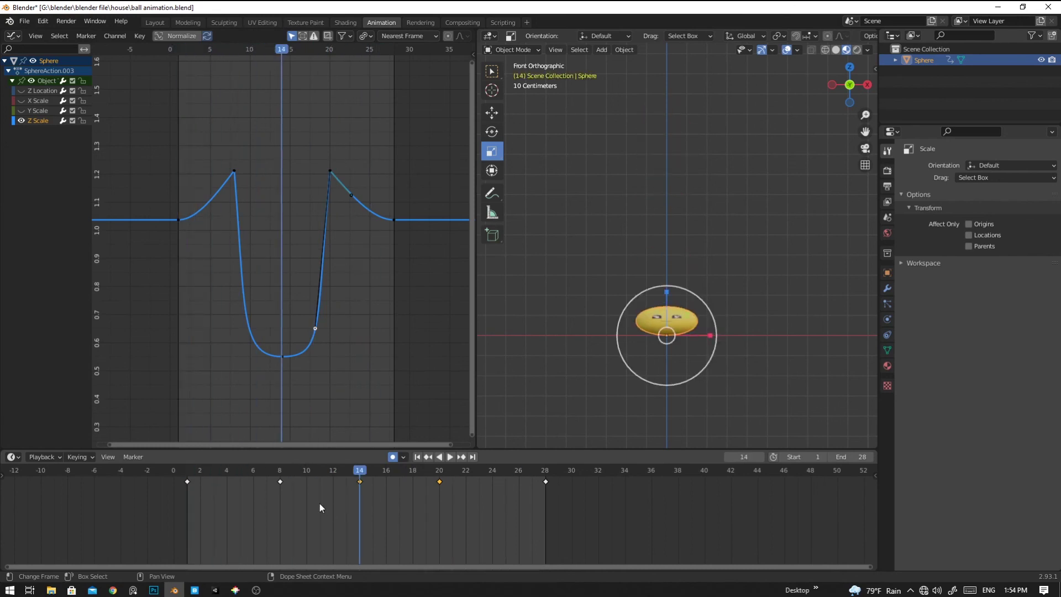
Widen the low Z Scale key's handles and play back the flatter squash
key("s")
left_click(434, 380)
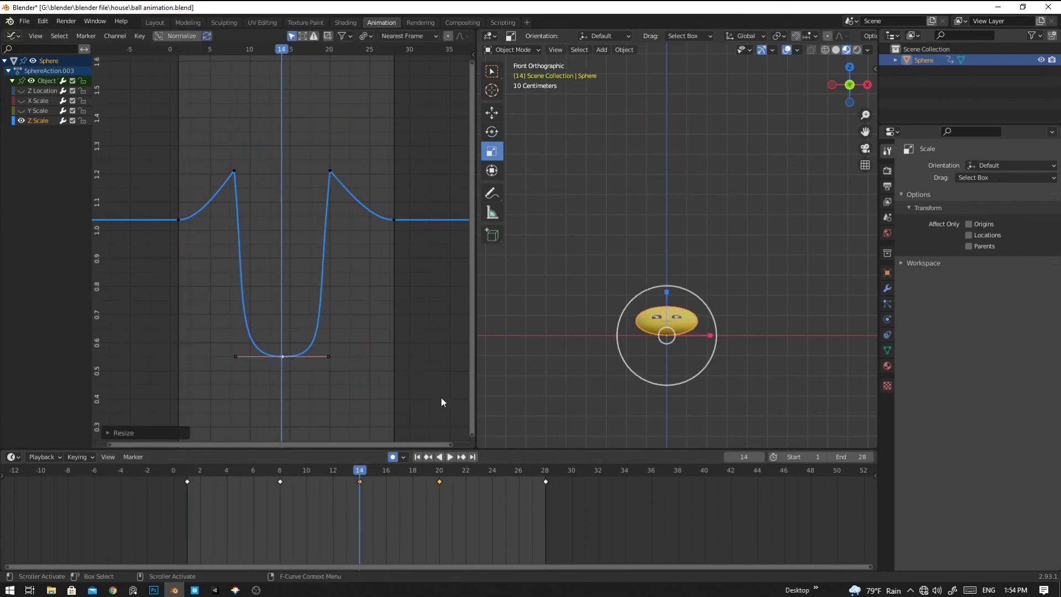
key("space")
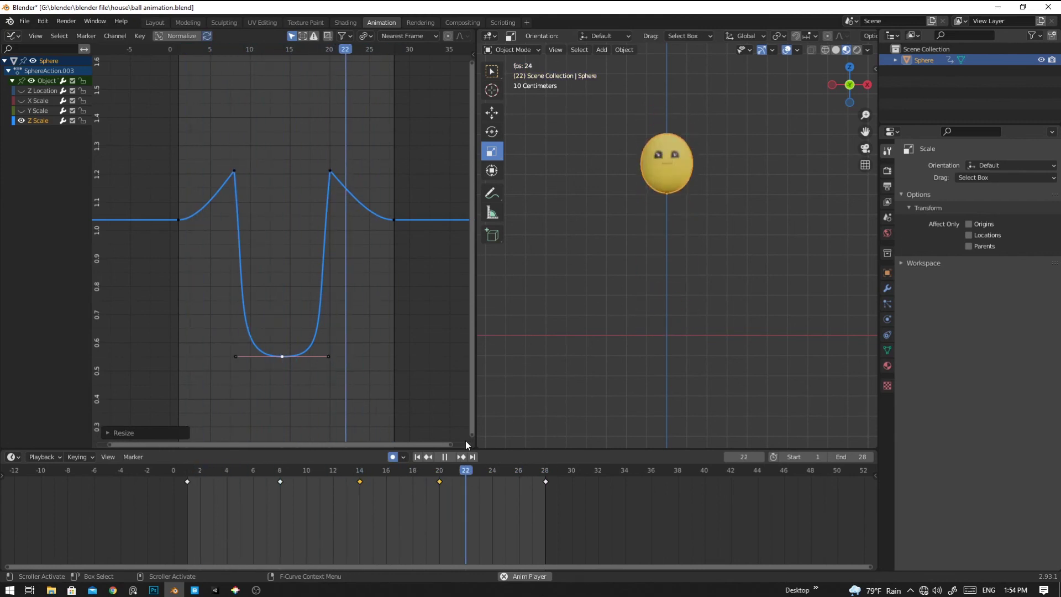
key("space")
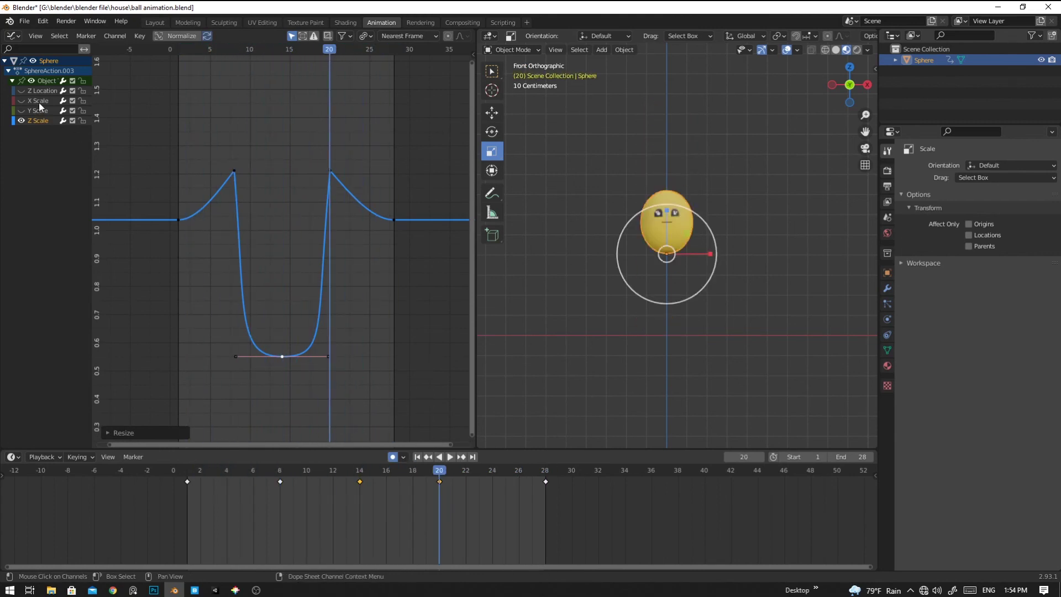
Show the Z Location curve and widen its frame-14 ground key handles about 1.19 times
left_click(21, 91)
middle_click_drag(232, 288, 274, 359, "ctrl")
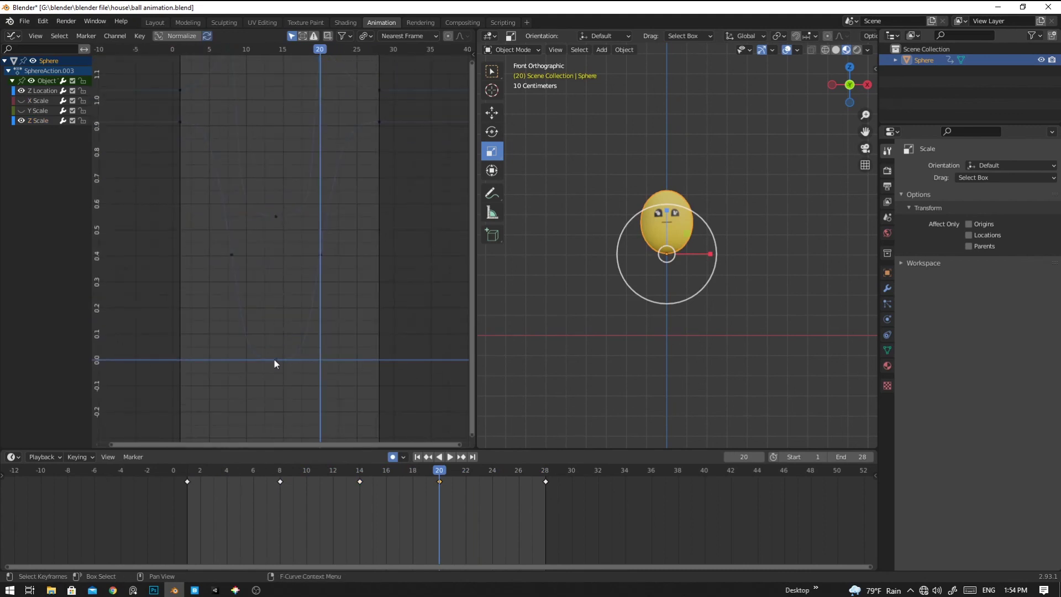
key("s")
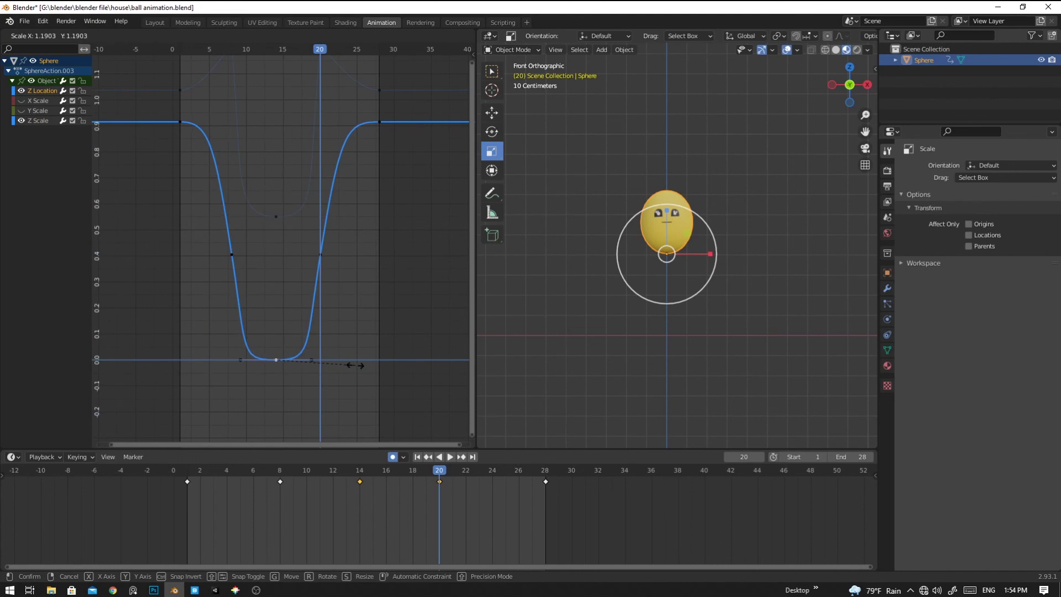
left_click(350, 365)
key("space")
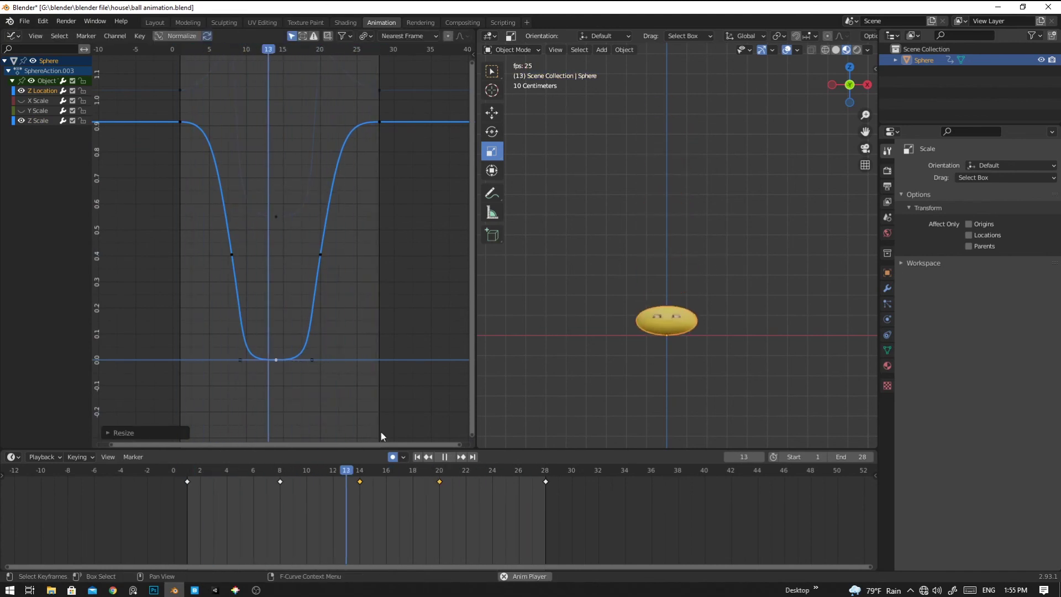
key("space")
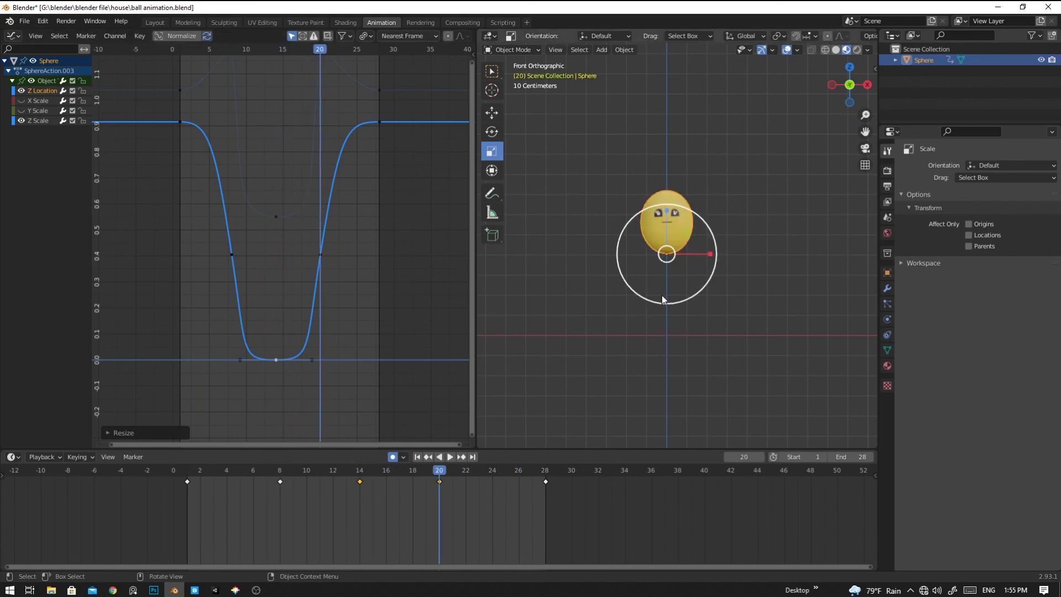
Orbit the 3D view and play the bounce in perspective
middle_click_drag(761, 353, 715, 333)
key("space")
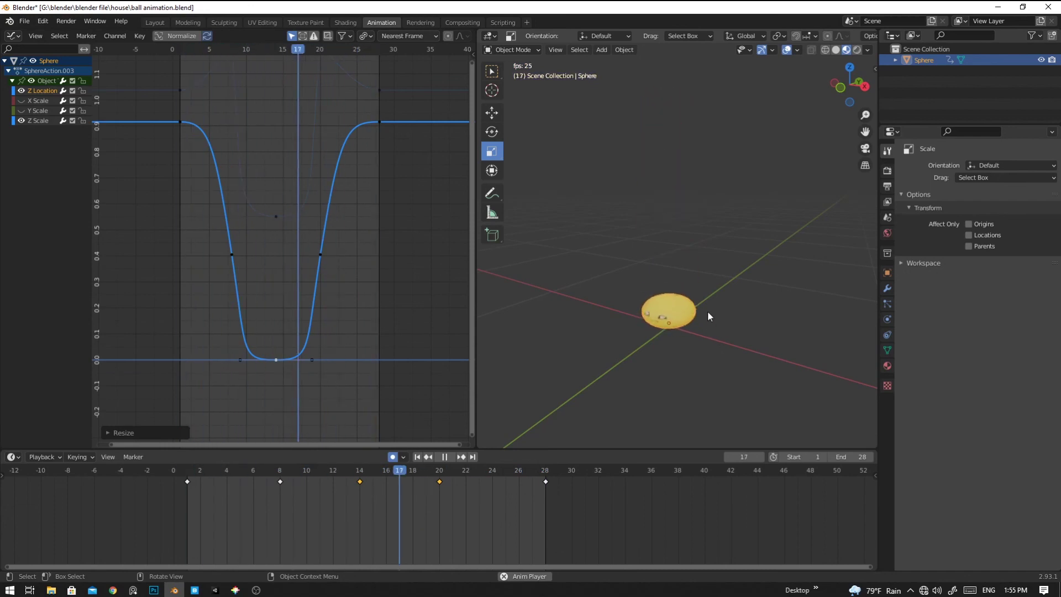
key("space")
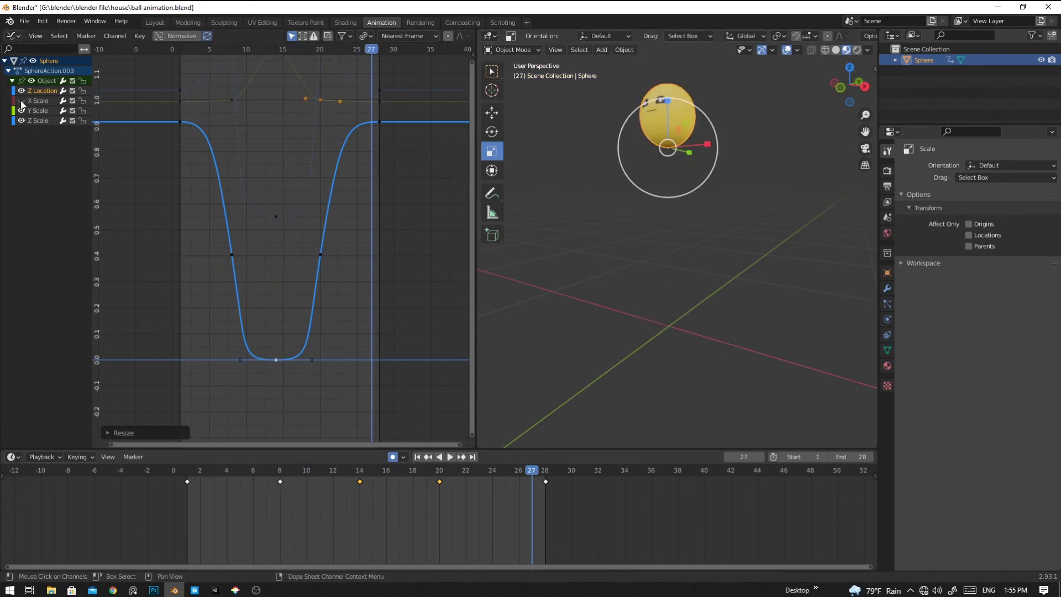
Rotate the handles of the X and Y Scale keys at frame 20 for smoother easing
scroll(264, 164, "up", 3)
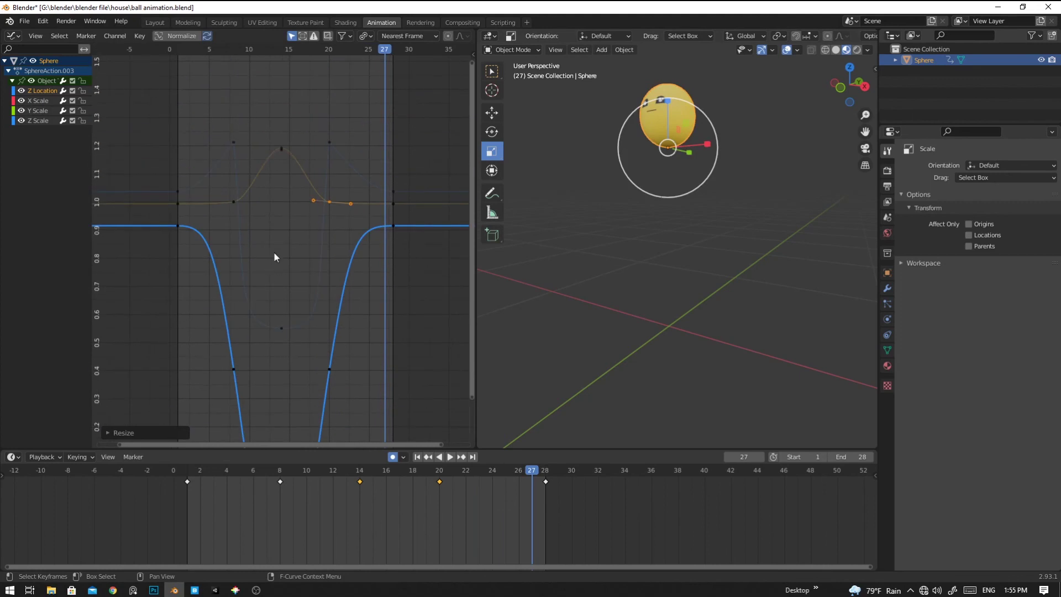
scroll(267, 202, "up", 2, "shift")
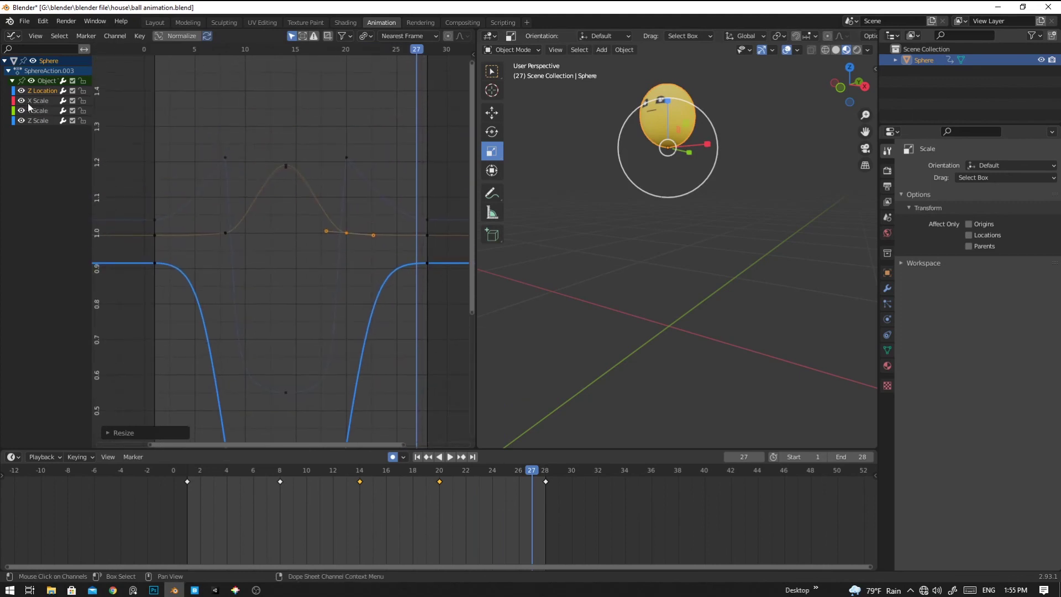
scroll(283, 253, "up", 3)
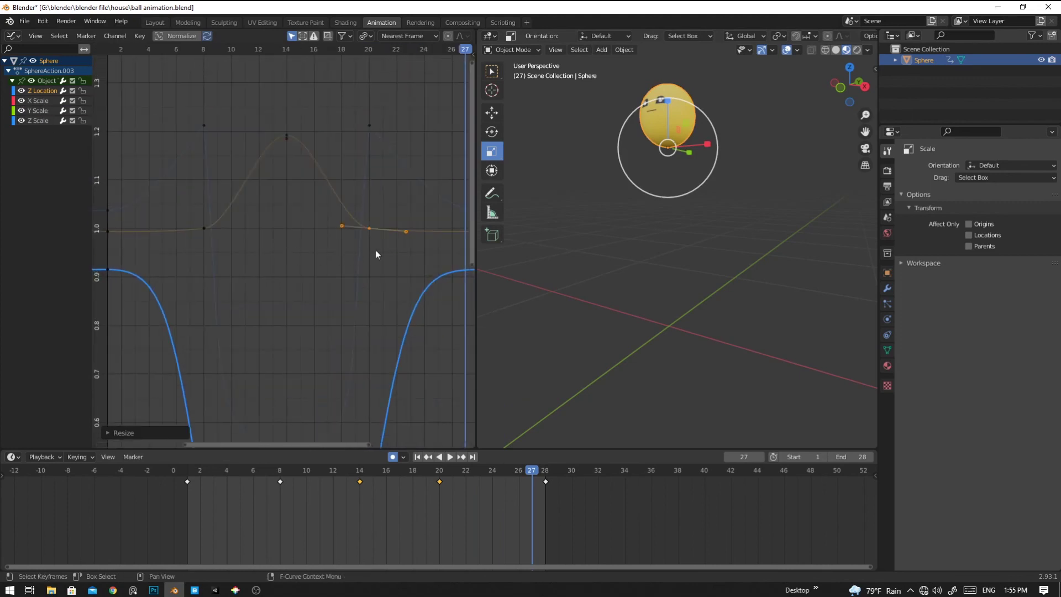
left_click_drag(180, 218, 399, 234)
left_click(339, 208)
left_click_drag(340, 208, 428, 270)
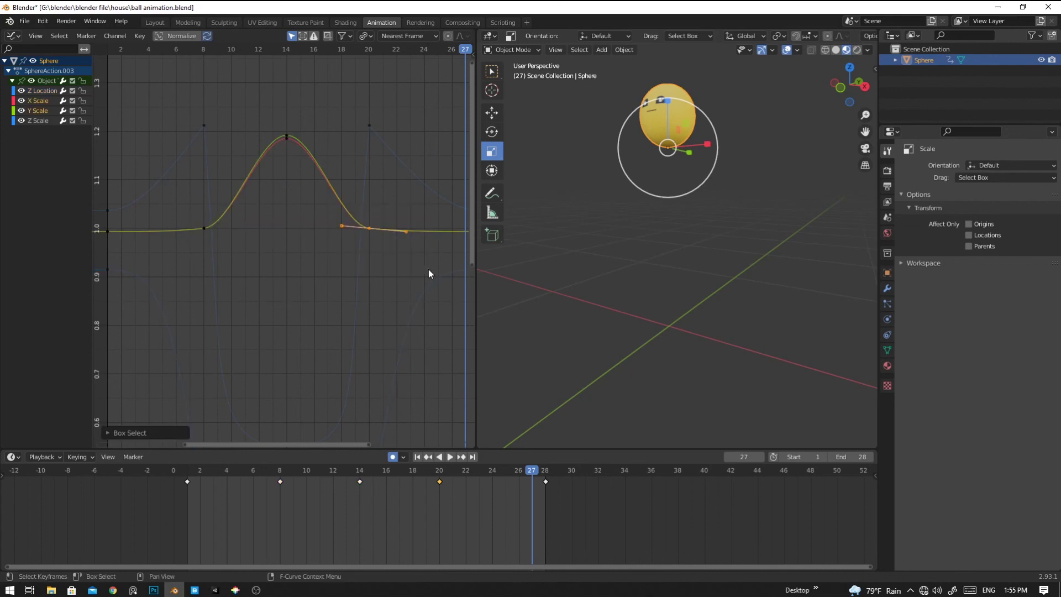
key("r")
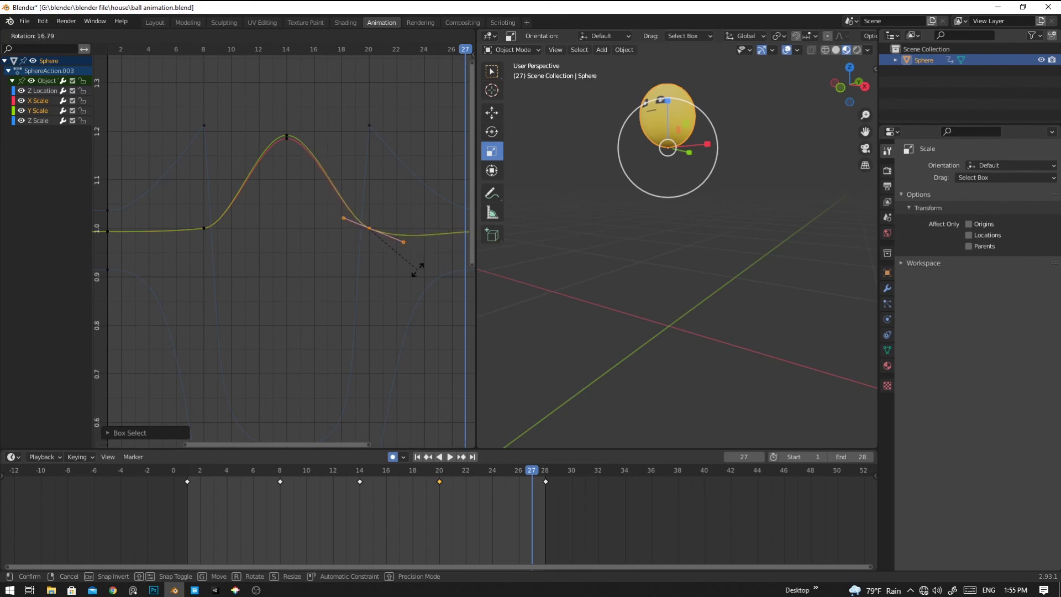
left_click(418, 269)
Rotate the X and Y Scale key handles at frame 8 for smoother easing
left_click(187, 218)
left_click_drag(187, 217, 215, 259)
key("r")
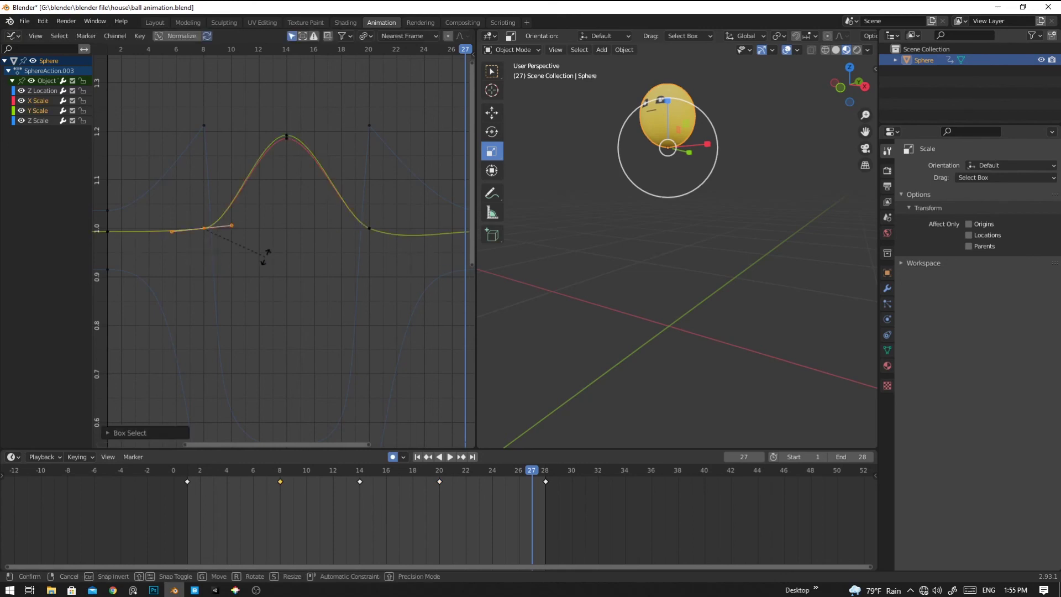
left_click(264, 239)
Widen the frame-14 peak handles on the X and Y Scale curves about 1.85 times
left_click(293, 244)
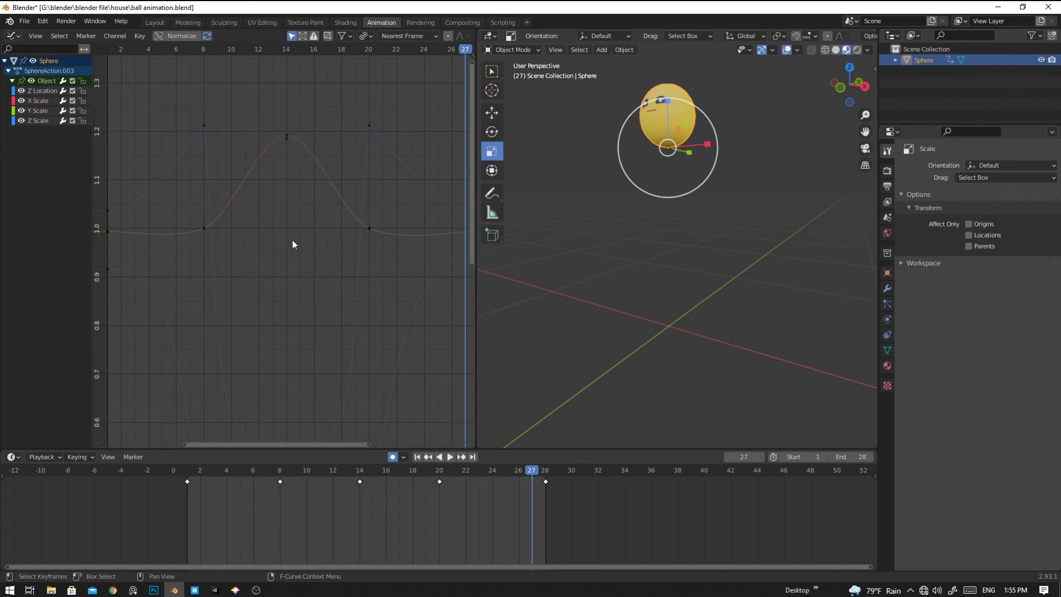
left_click_drag(258, 121, 326, 166)
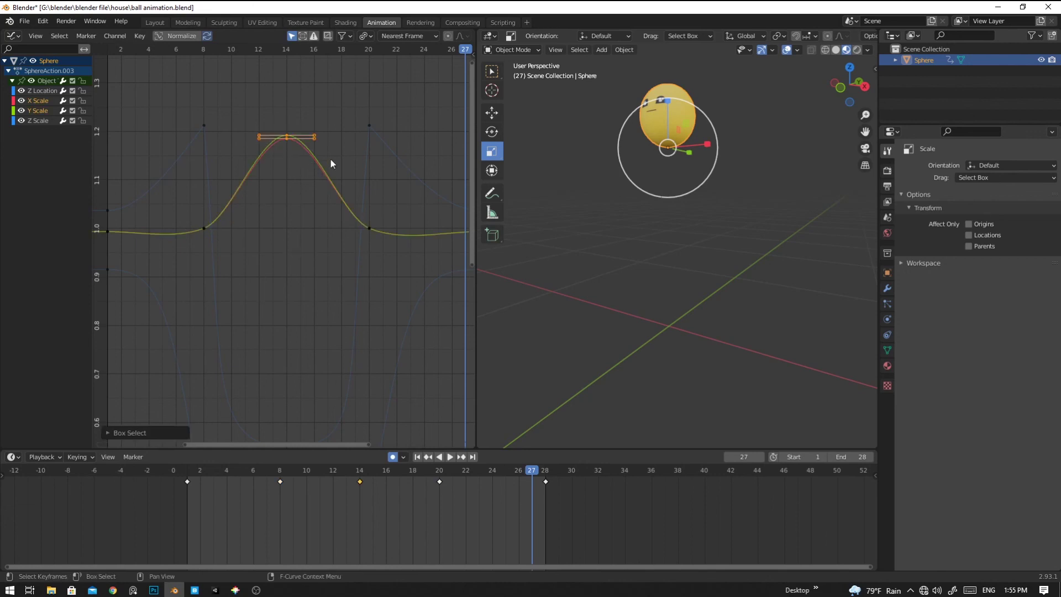
key("s")
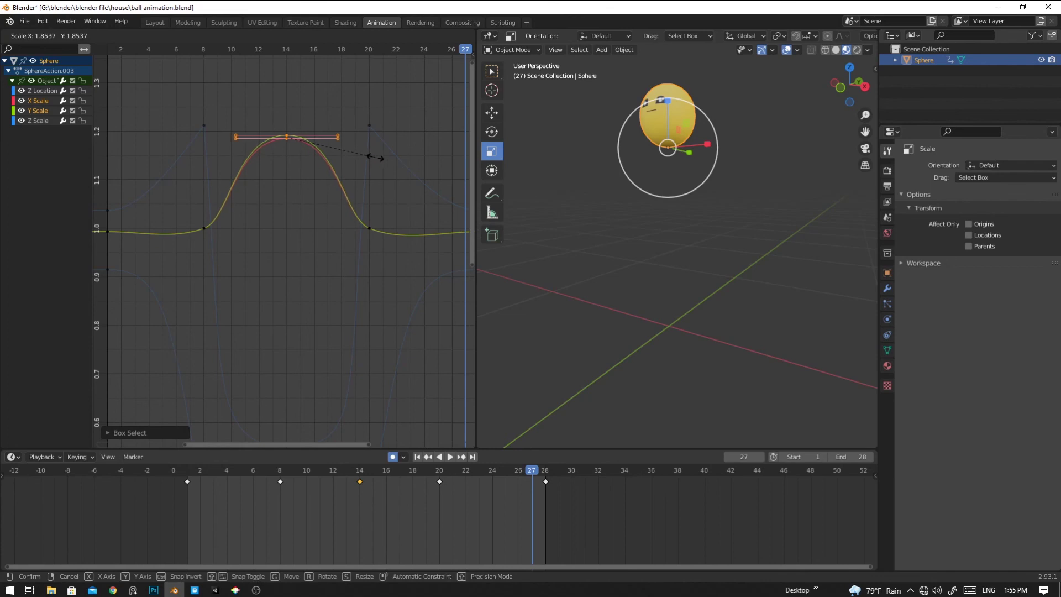
left_click(376, 157)
key("space")
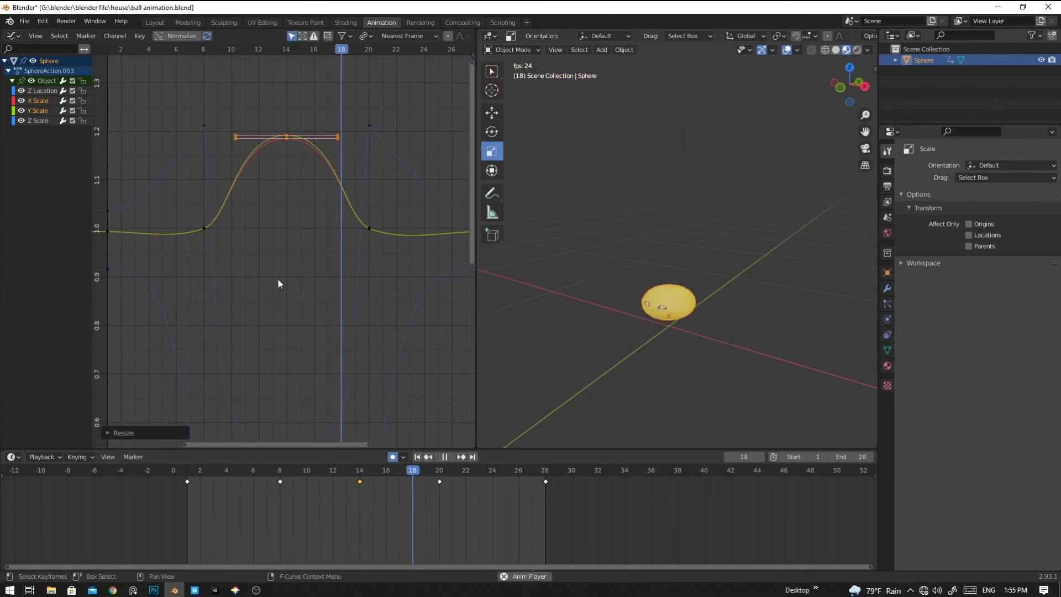
key("KP_1")
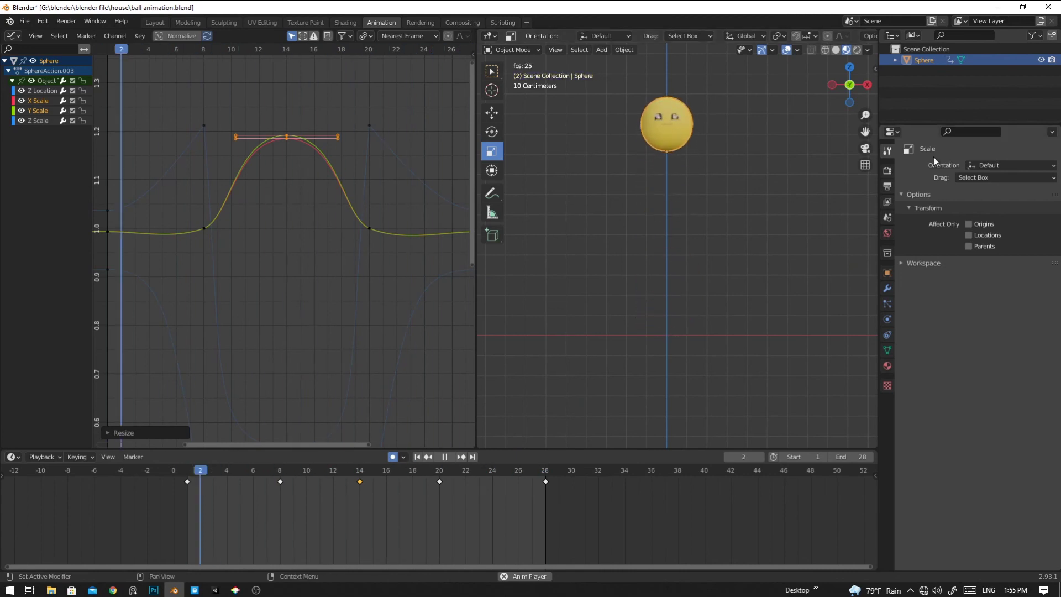
scroll(721, 253, "down", 2)
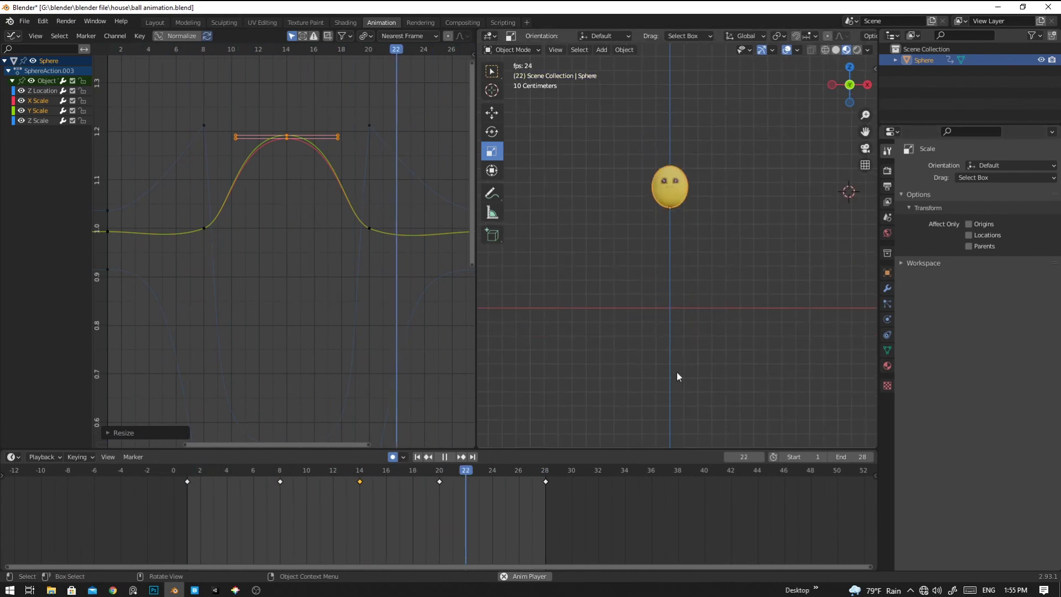